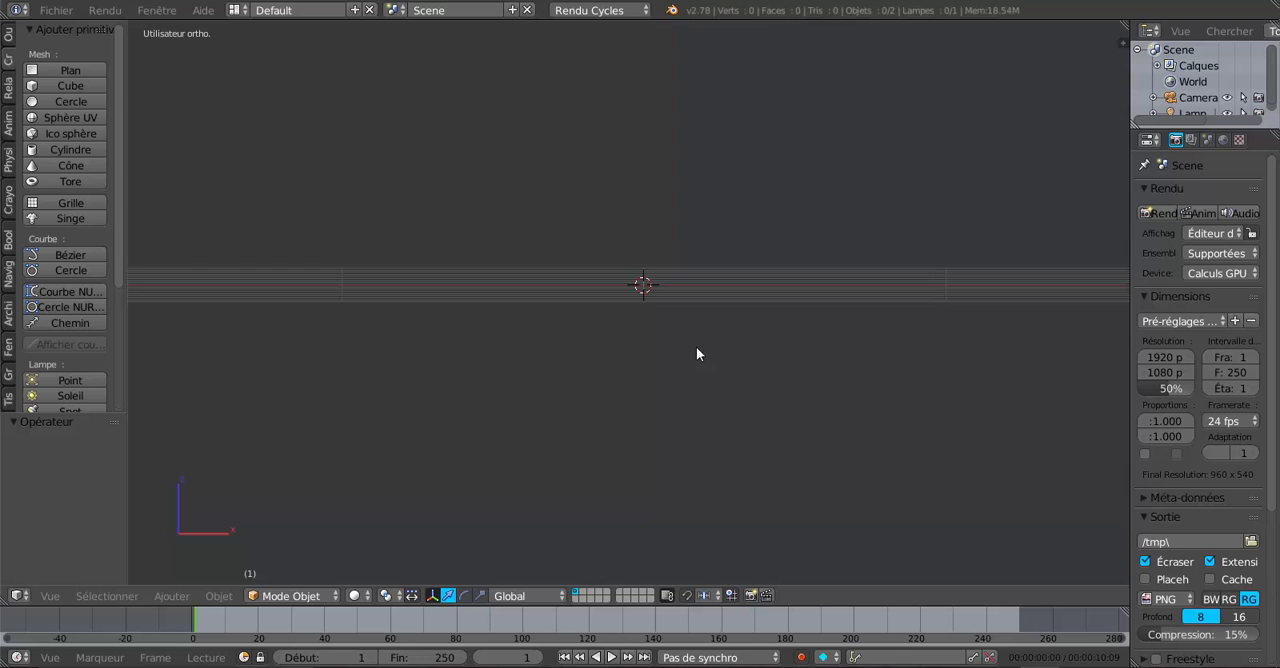
- Switch to the front orthographic view and check the LoopTools add-on in the Mesh category of the user preferences
mouse_move(697, 354)
middle_down()
mouse_move(694, 383)
mouse_move(704, 376)
middle_up()
key(KP_1)
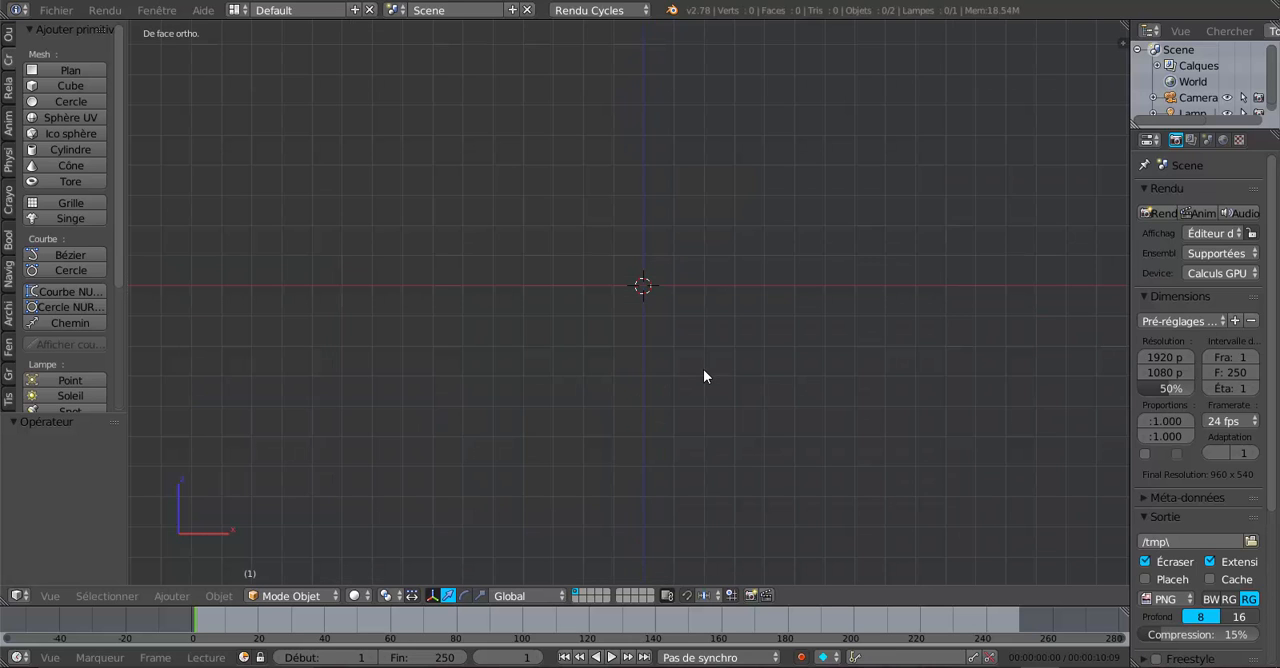
click(56, 10)
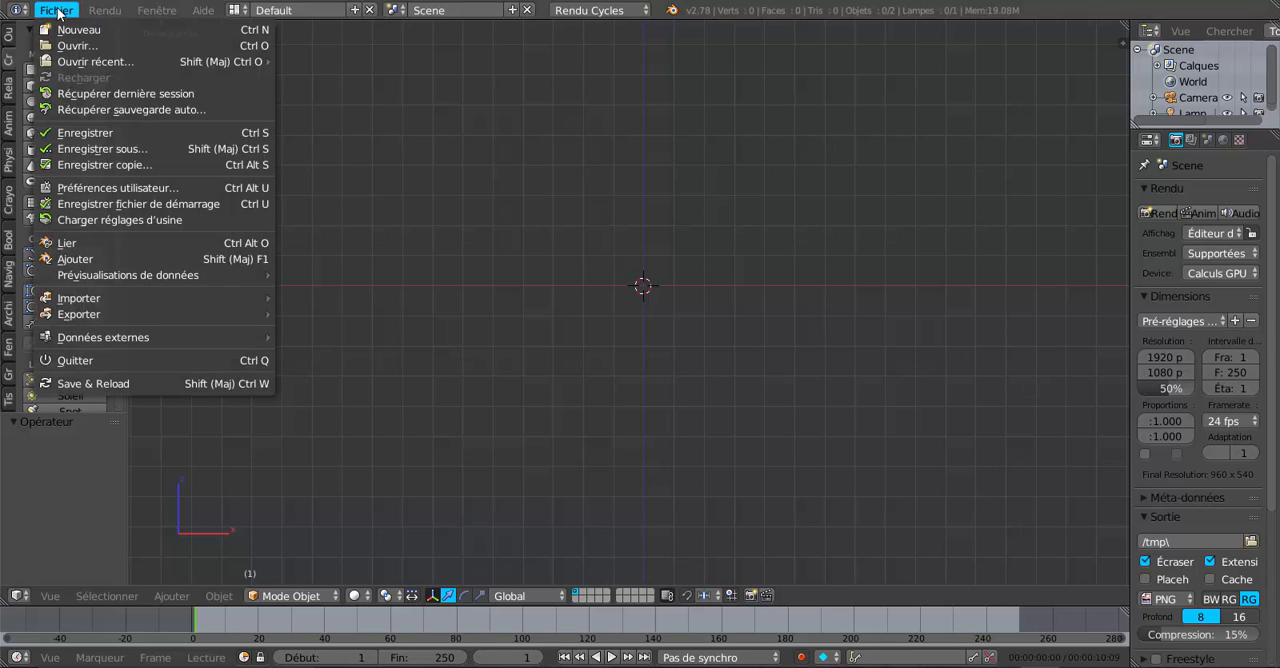
click(92, 190)
drag(232, 5, 523, 60)
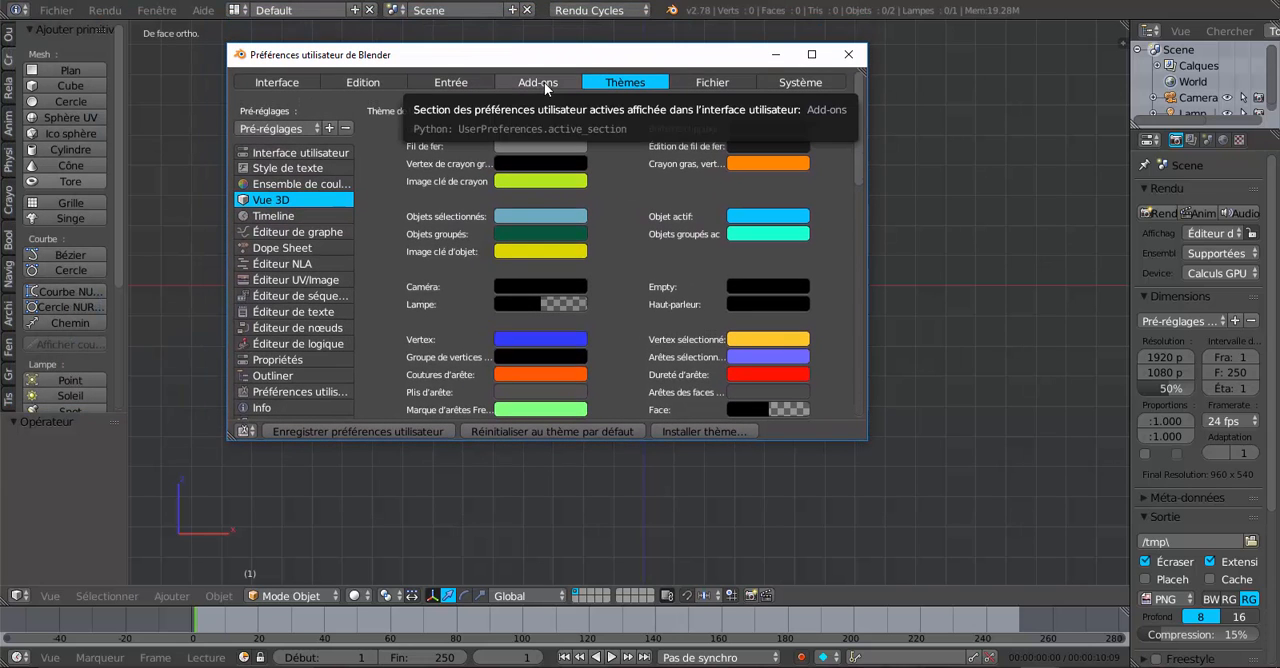
click(544, 82)
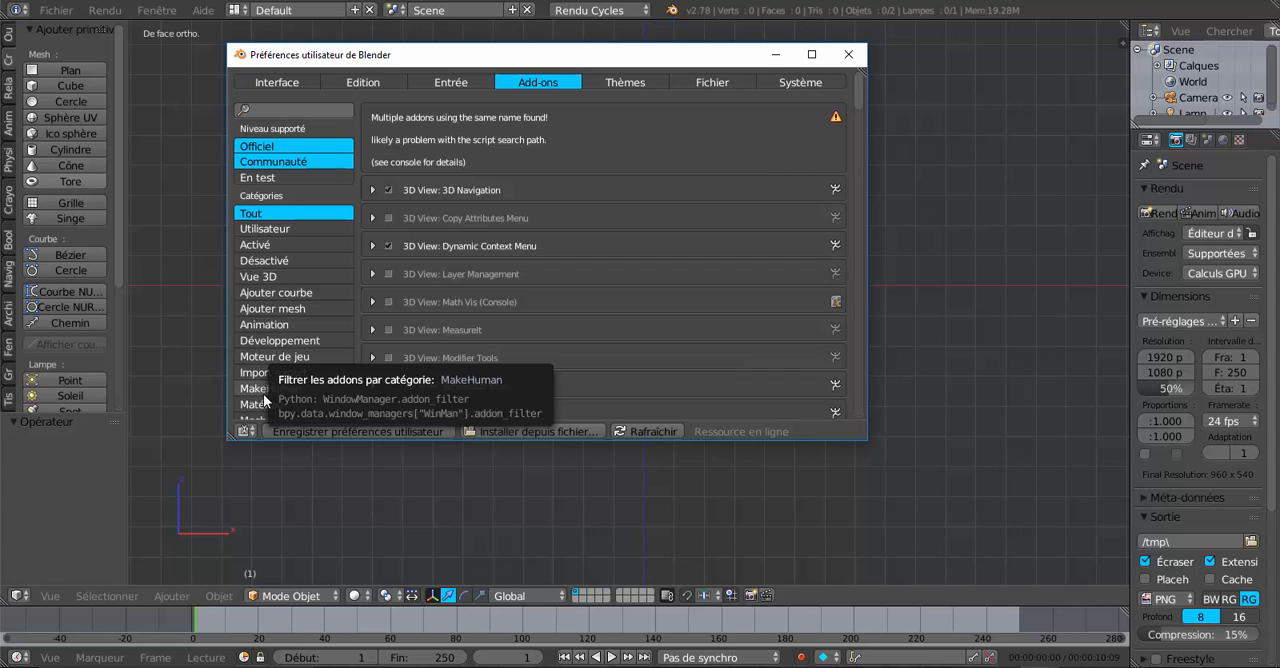
scroll(303, 393, down, 2)
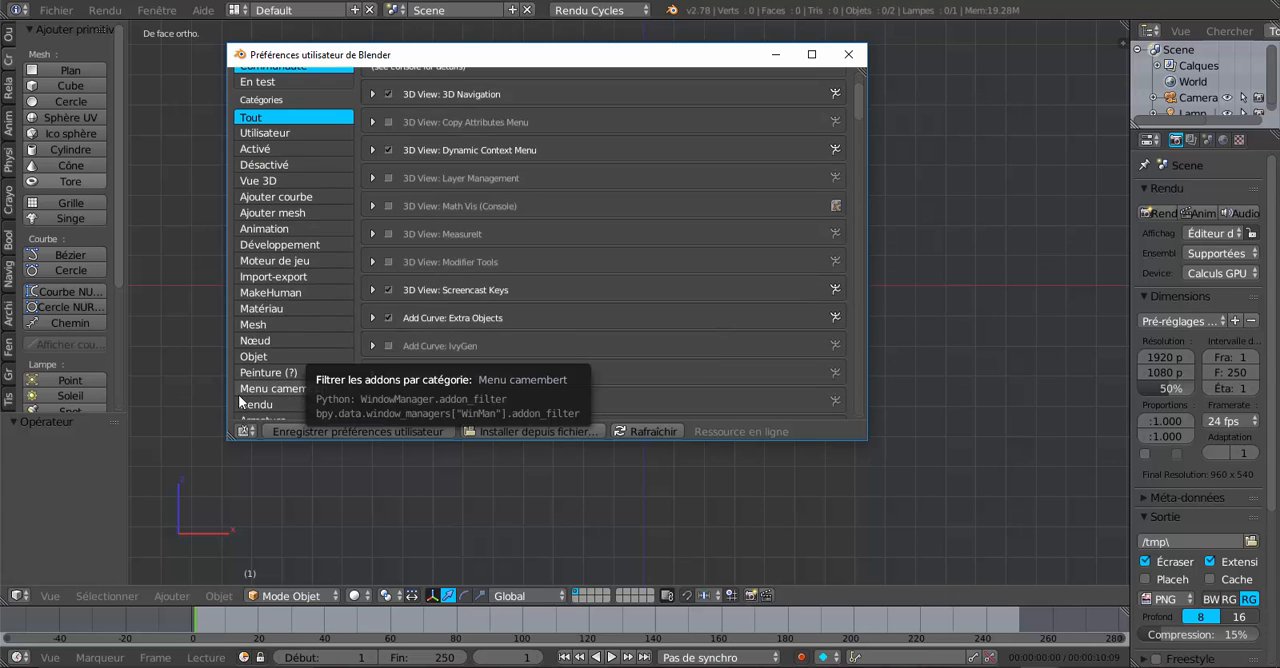
click(252, 326)
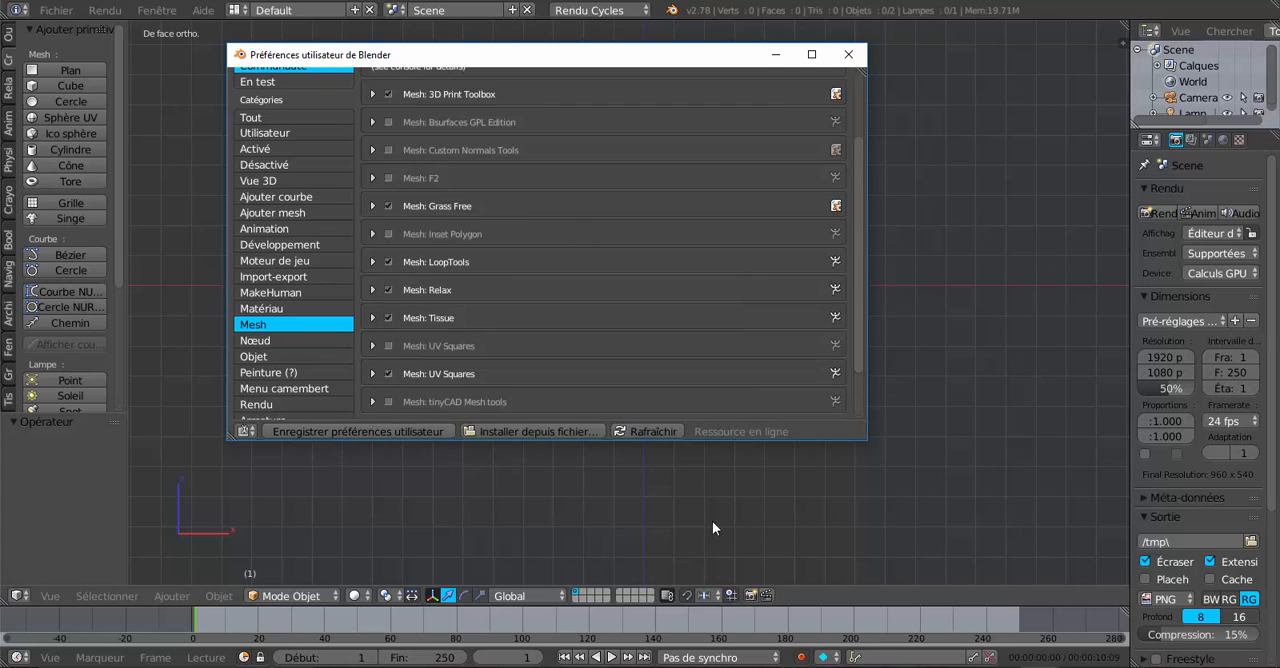
click(848, 54)
- Add a cylinder with 32 vertices, radius 1.000 and depth 2.000, with its cap fill type set to Rien
drag(125, 254, 237, 257)
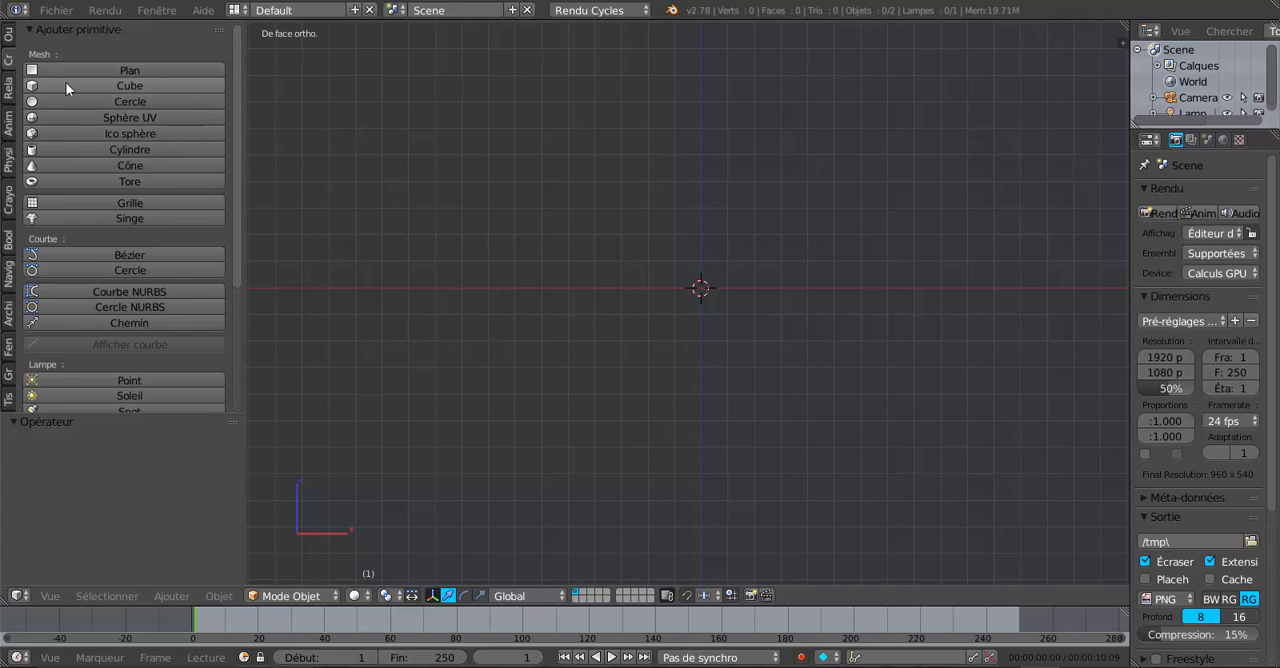
click(132, 149)
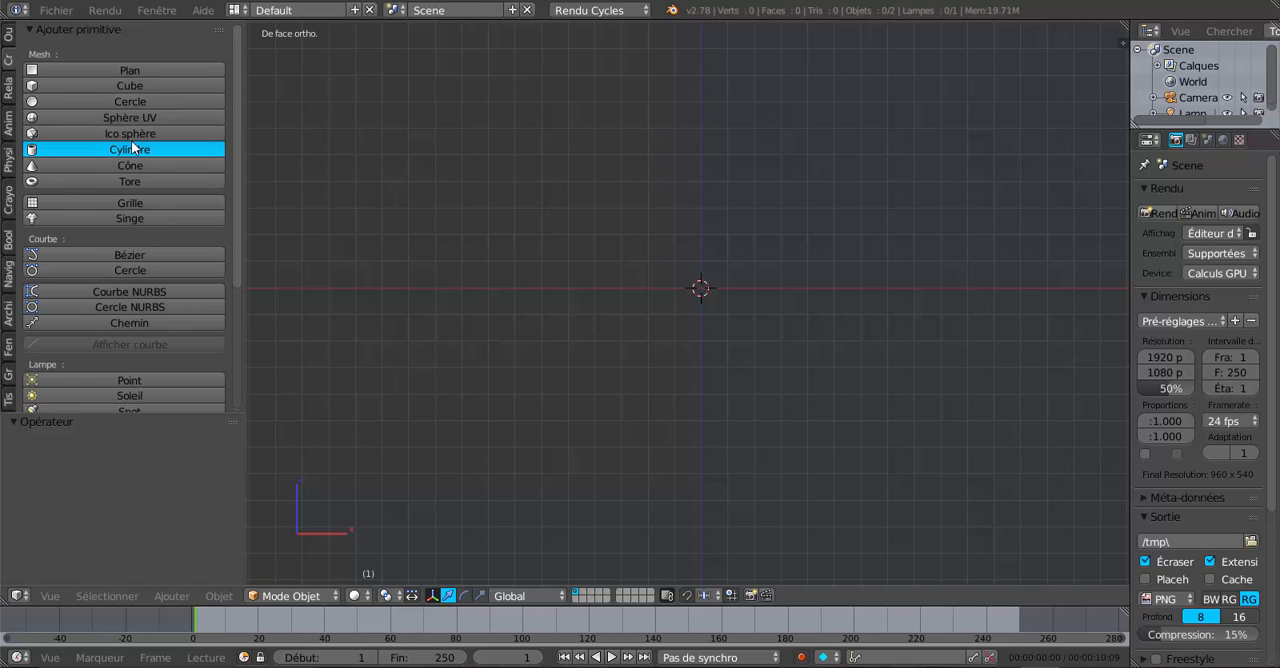
scroll(140, 437, down, 5)
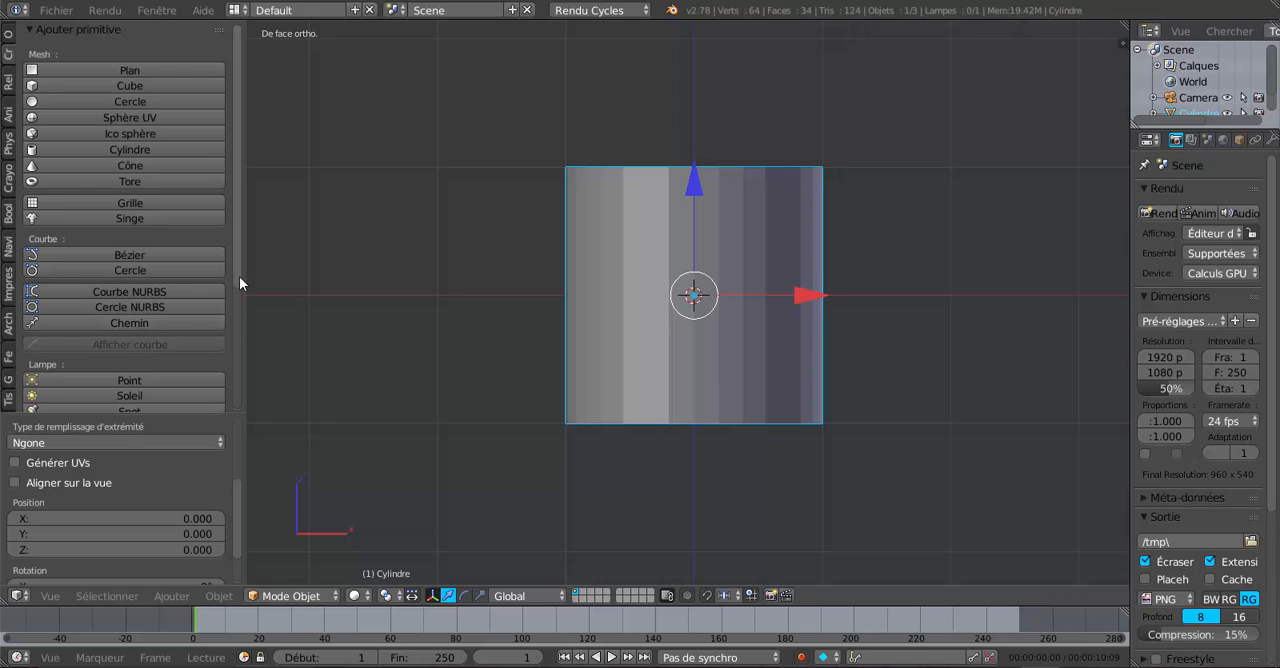
scroll(239, 276, down, 4)
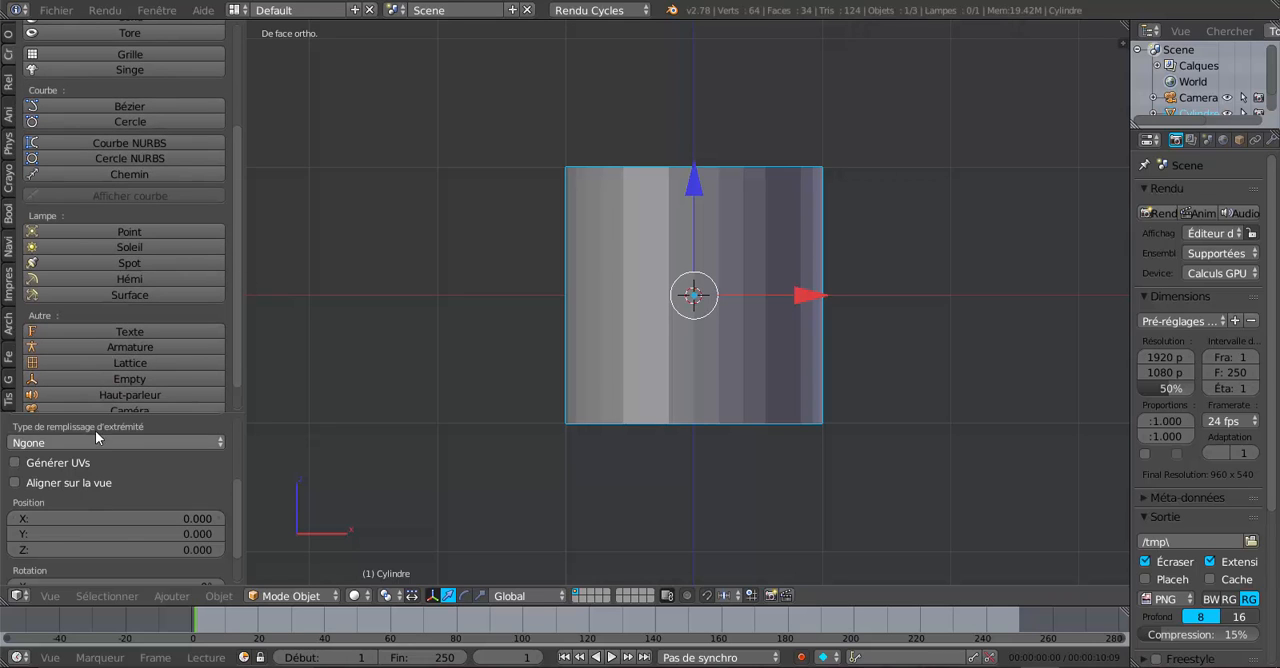
drag(99, 410, 110, 238)
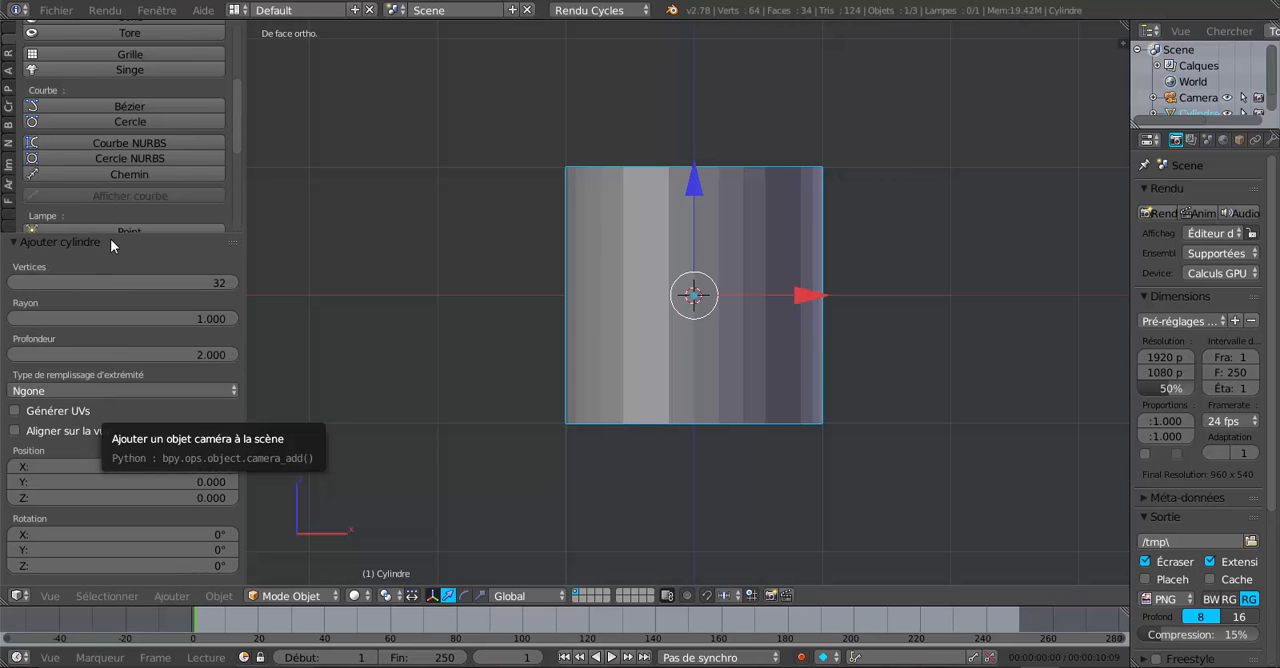
click(32, 390)
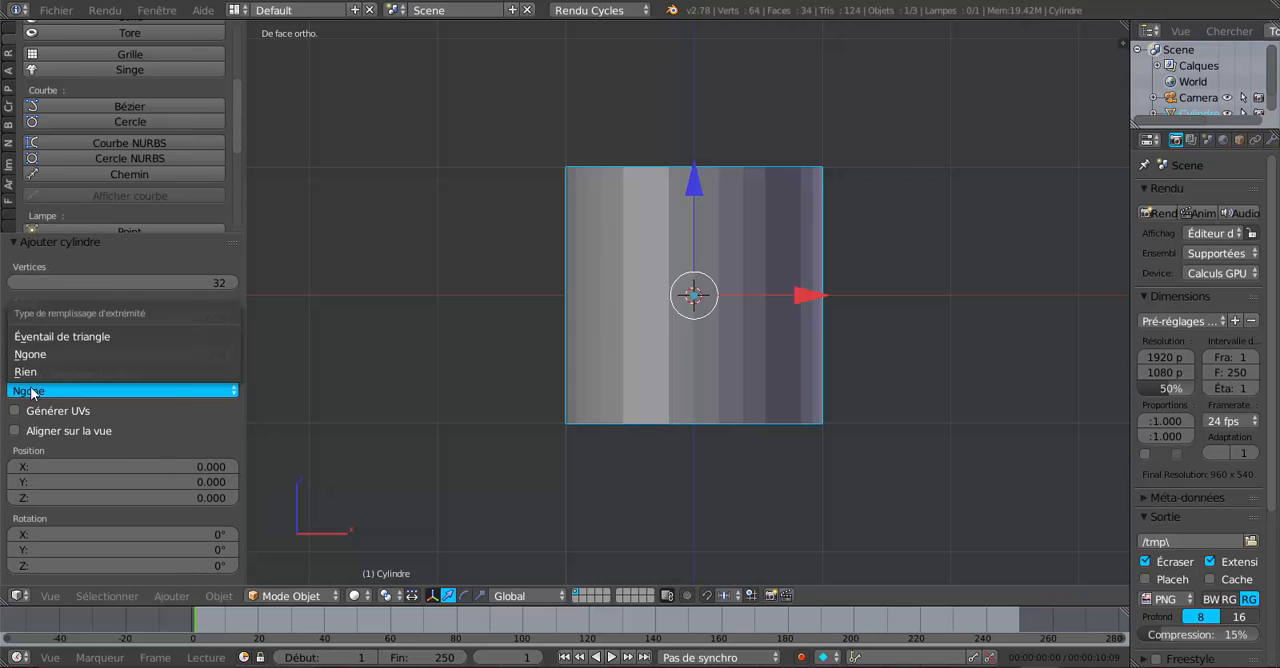
click(36, 376)
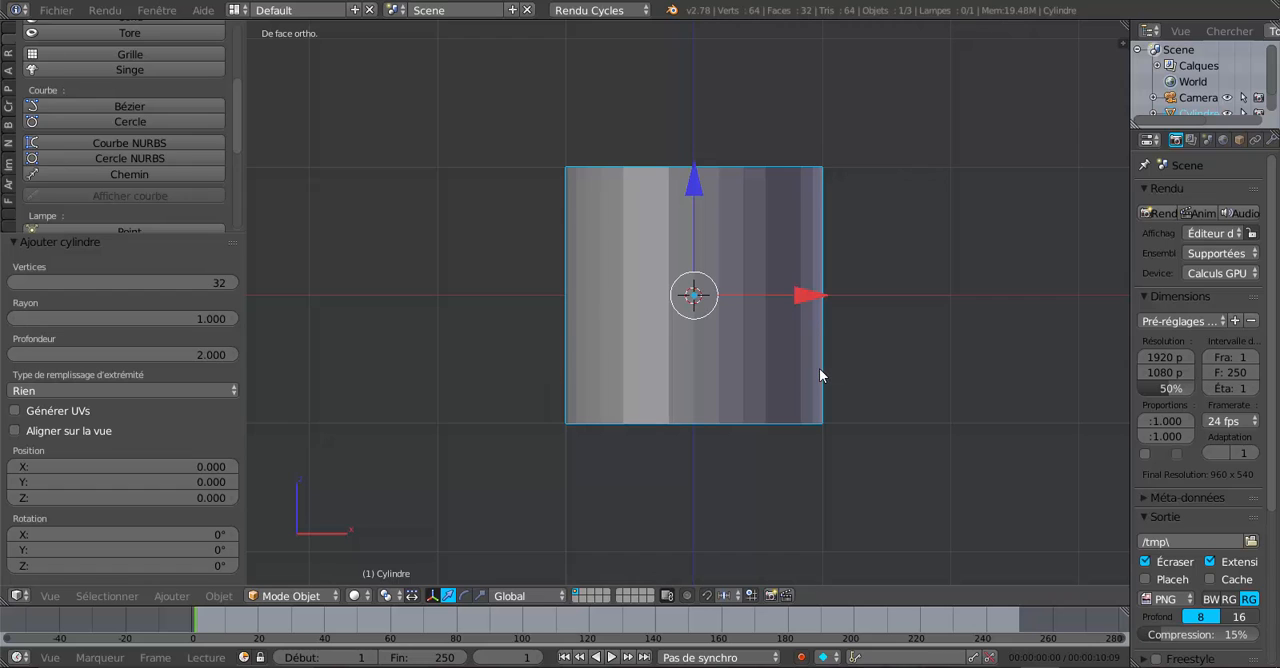
- Enter Edit mode on the cylinder and bring the full list of LoopTools commands into view
scroll(820, 368, down, 2)
shift+middle_drag(811, 370, 750, 423)
scroll(738, 396, up, 2)
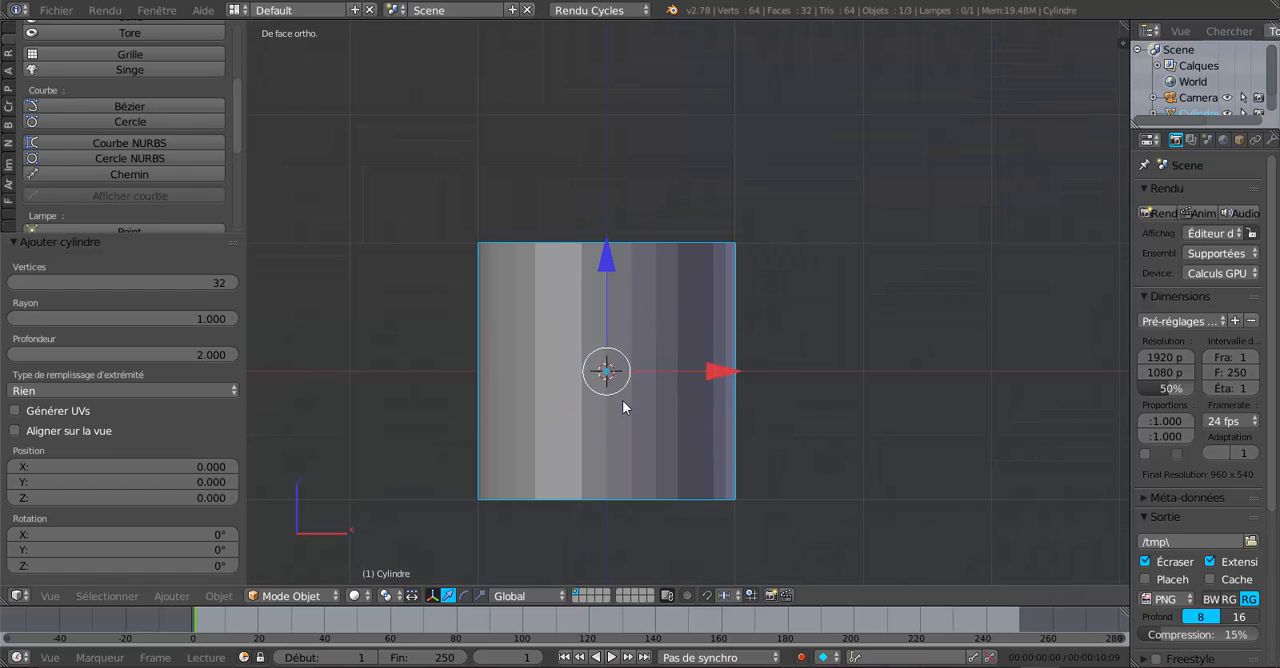
scroll(622, 400, down, 2)
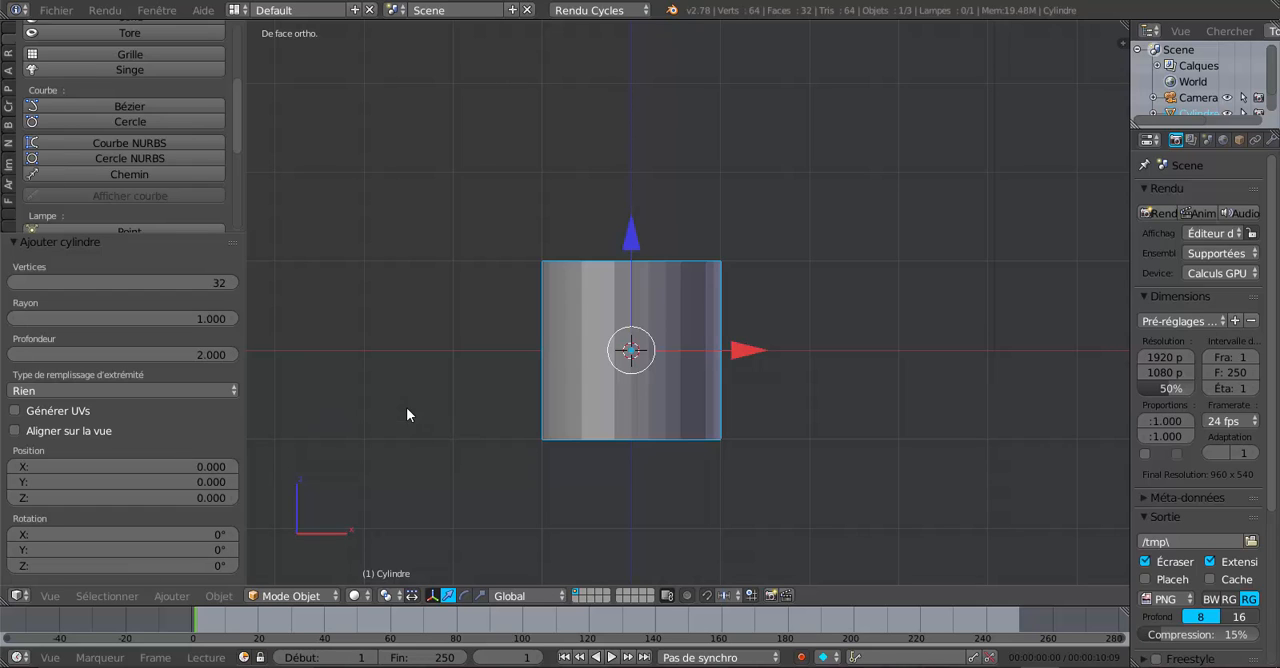
key(Tab)
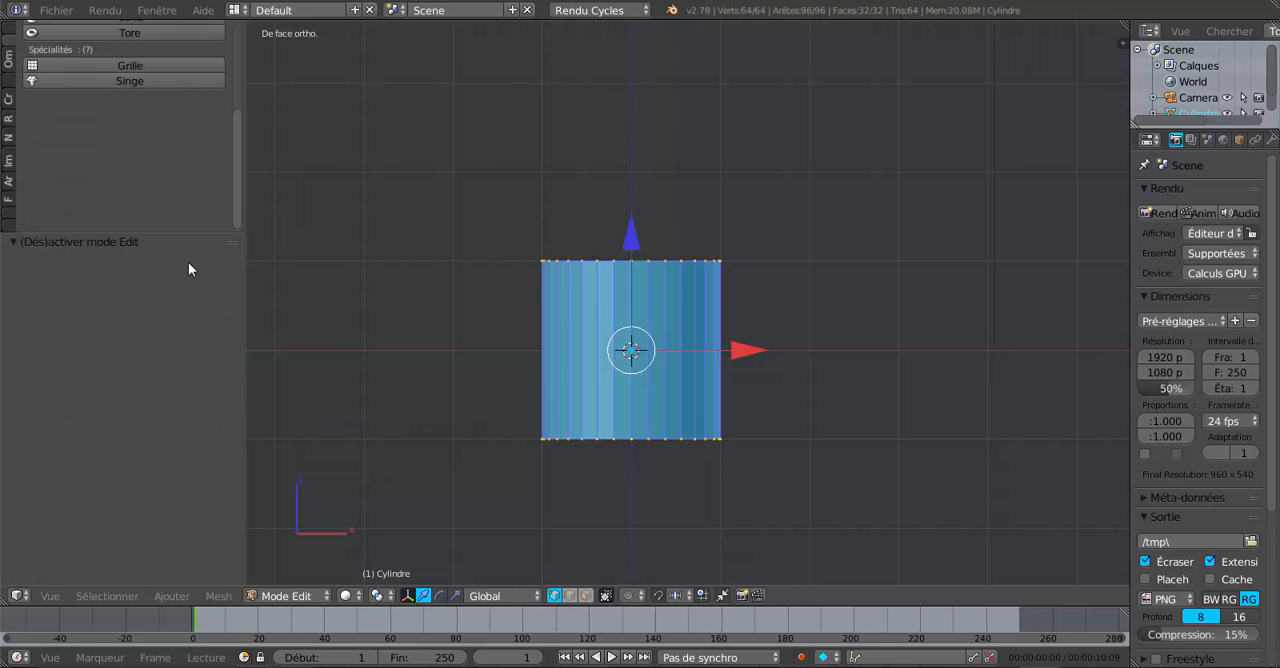
drag(191, 233, 188, 395)
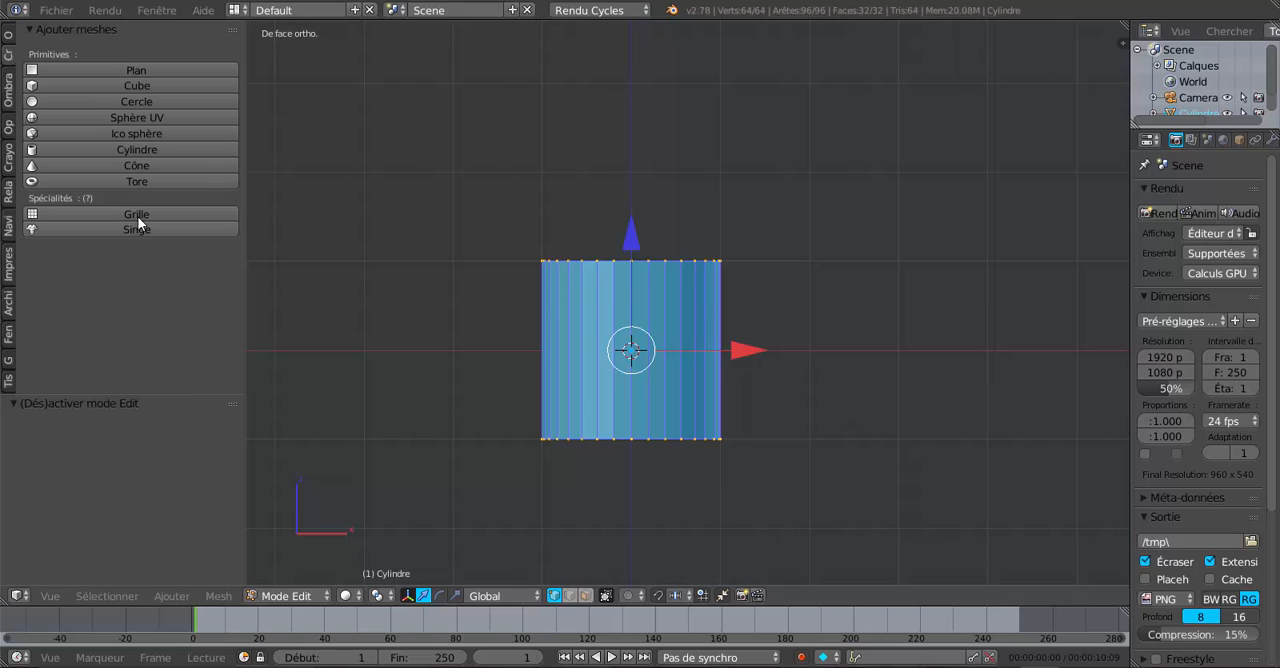
click(8, 38)
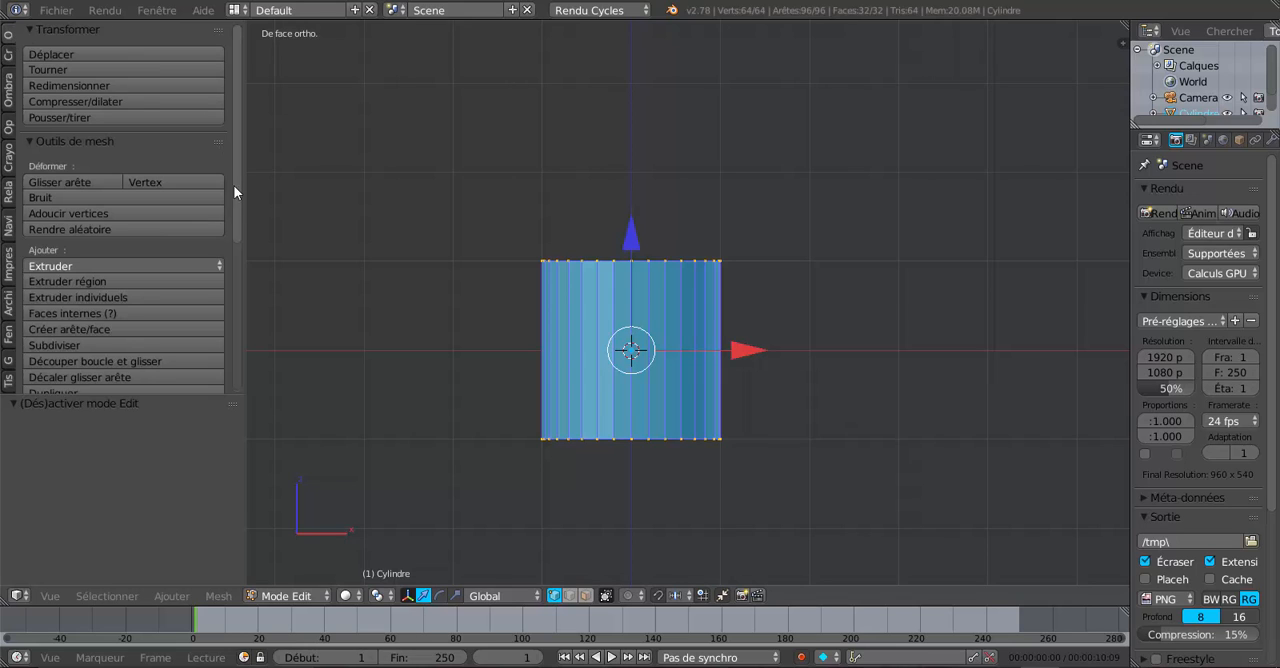
scroll(245, 299, down, 3)
scroll(245, 305, down, 5)
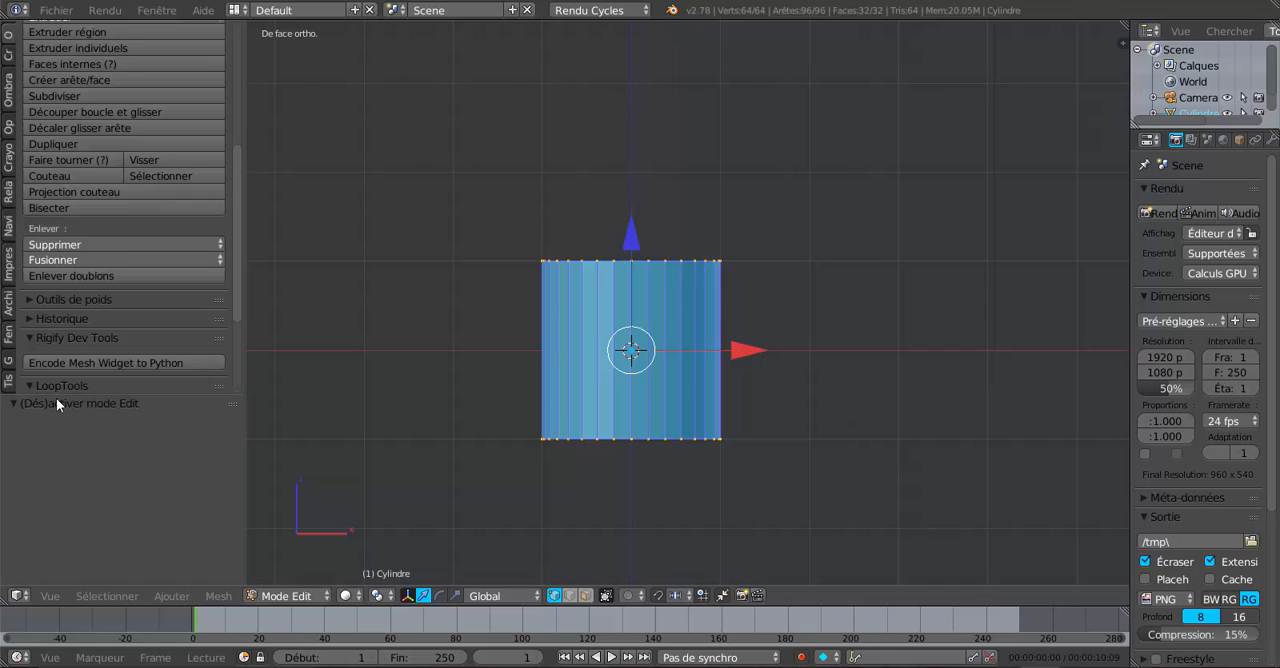
drag(108, 392, 107, 448)
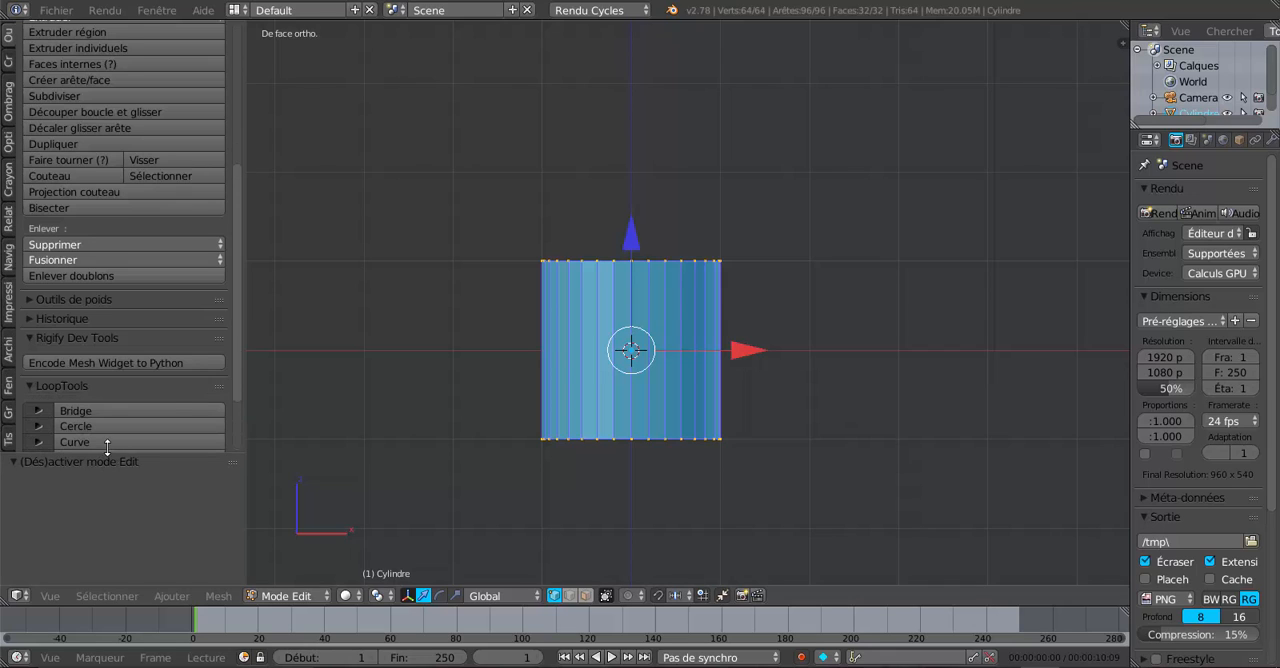
scroll(230, 416, down, 3)
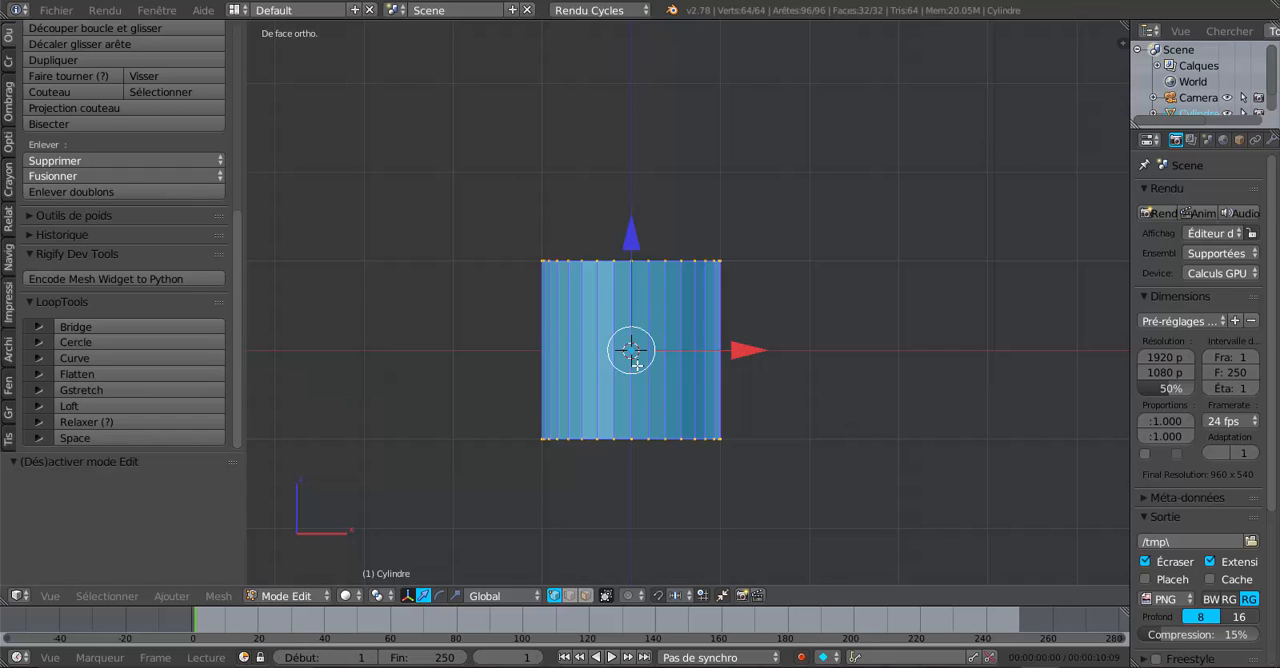
- Cut one horizontal edge loop around the cylinder's middle and rip it to split the mesh into two halves
key(ctrl+r)
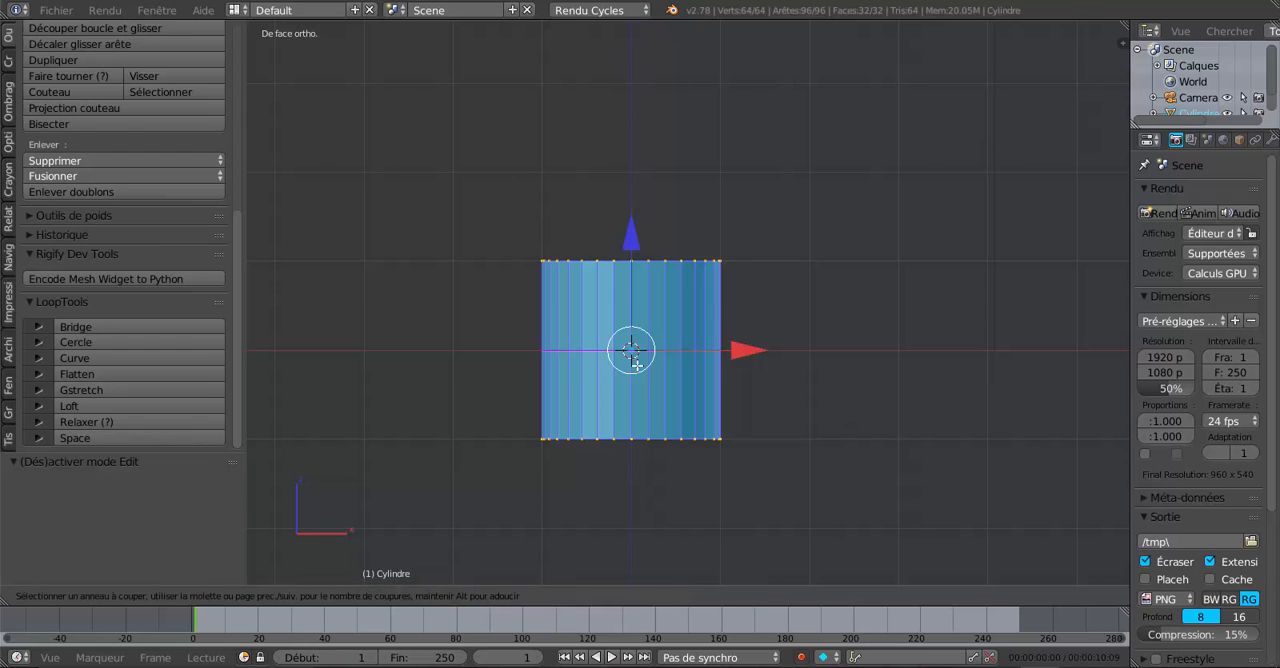
click(634, 362)
right_click(634, 362)
key(v)
click(796, 434)
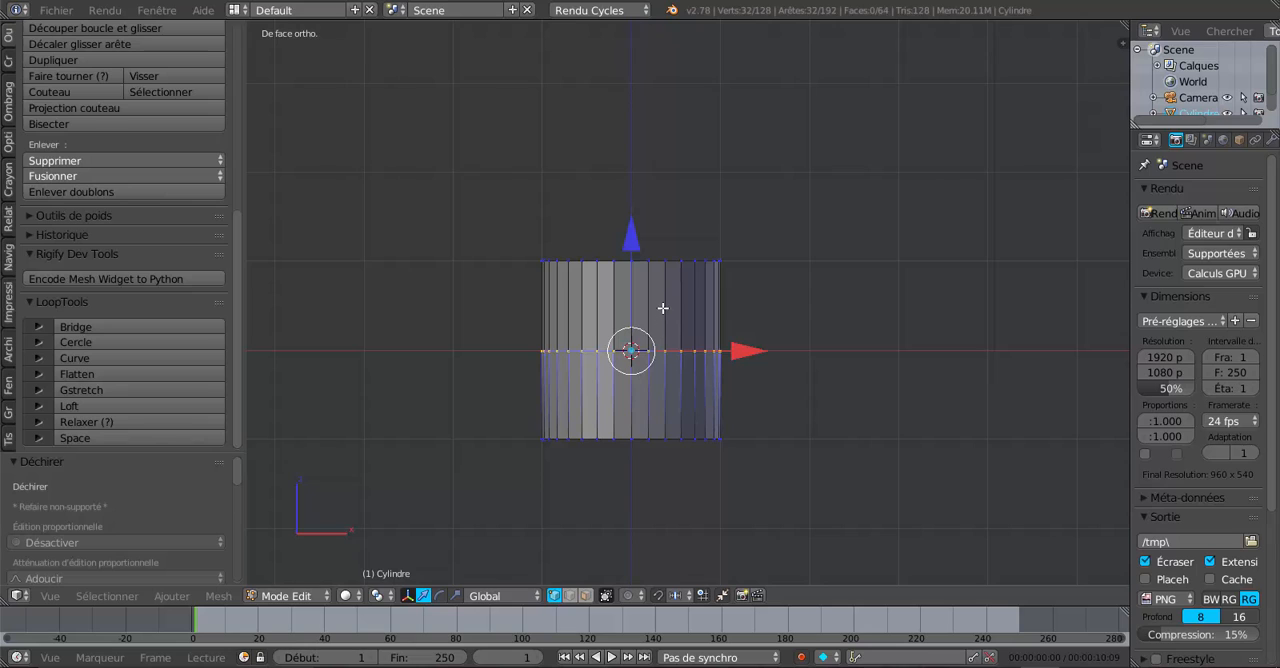
- Select the linked lower half of the cylinder and move it down about 1.095 along the Z axis
key(ctrl+l)
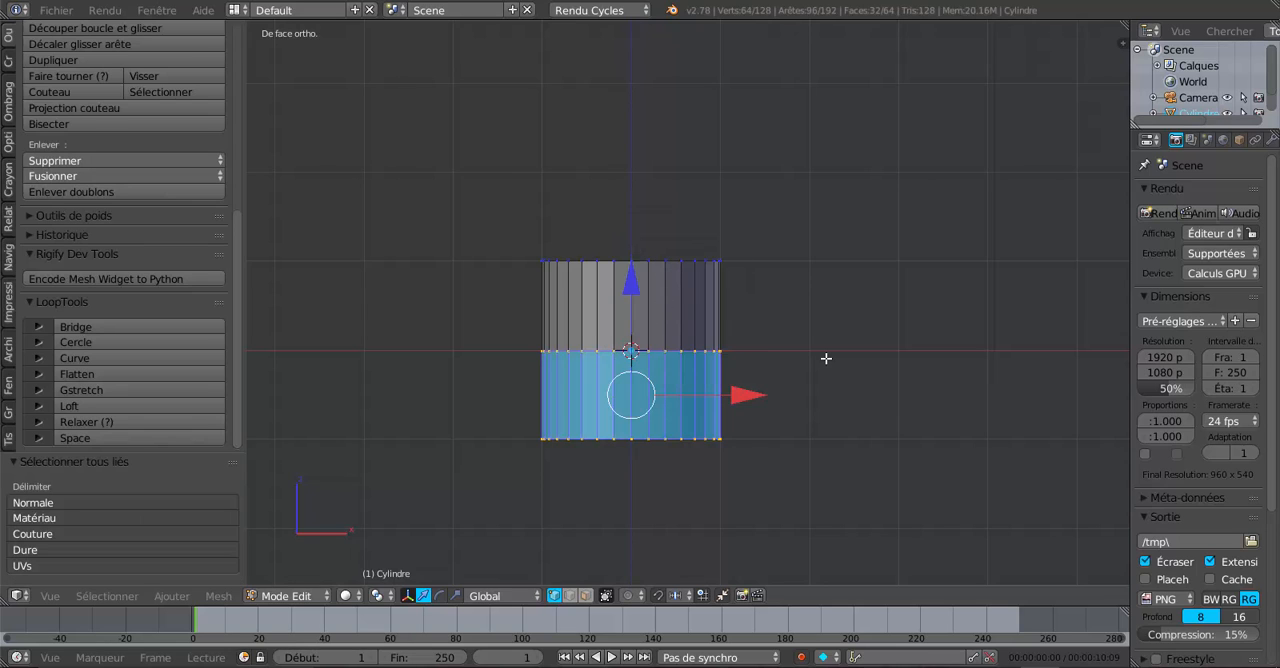
drag(638, 287, 635, 383)
shift+middle_drag(694, 362, 719, 272)
scroll(688, 290, up, 2)
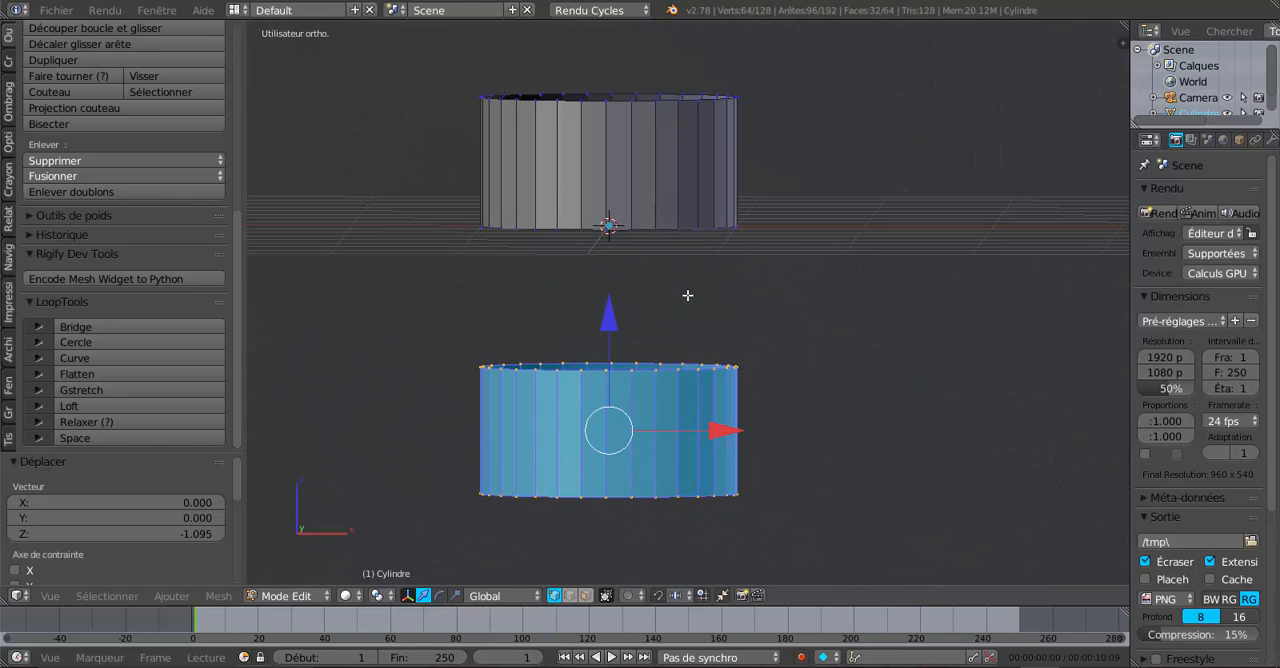
- Select the upper half's bottom edge loop together with the lower half's top edge loop
alt+right_click(647, 227)
middle_drag(789, 317, 743, 289)
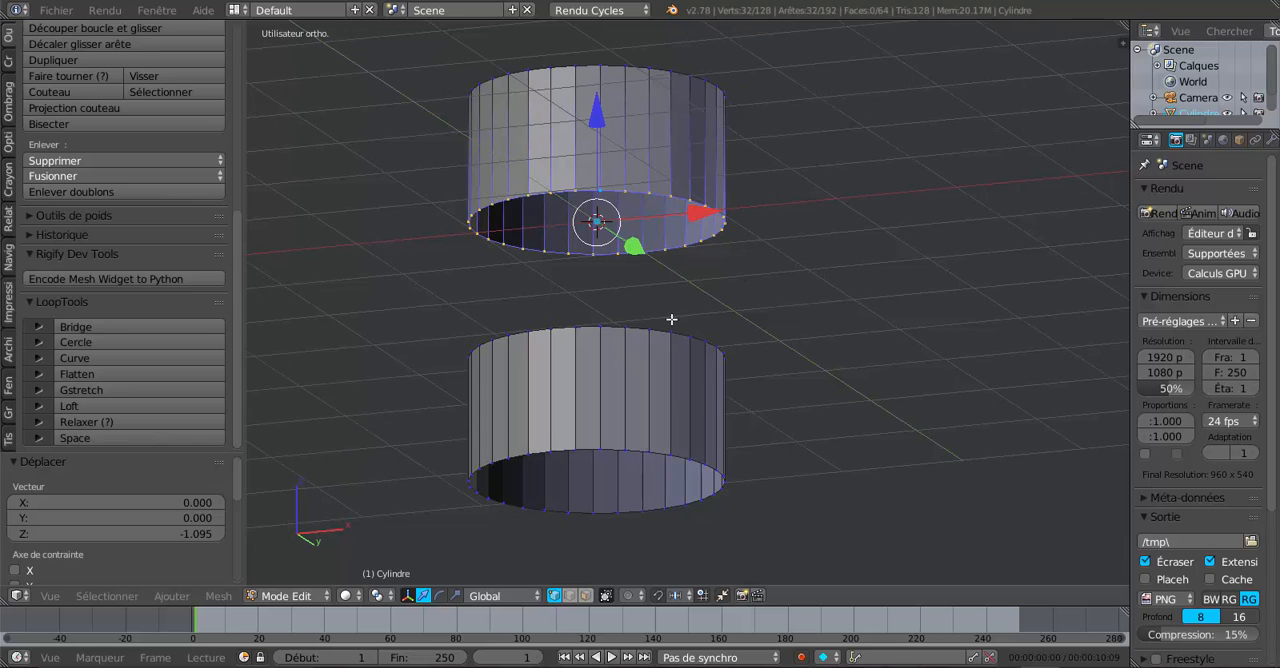
middle_drag(559, 390, 571, 437)
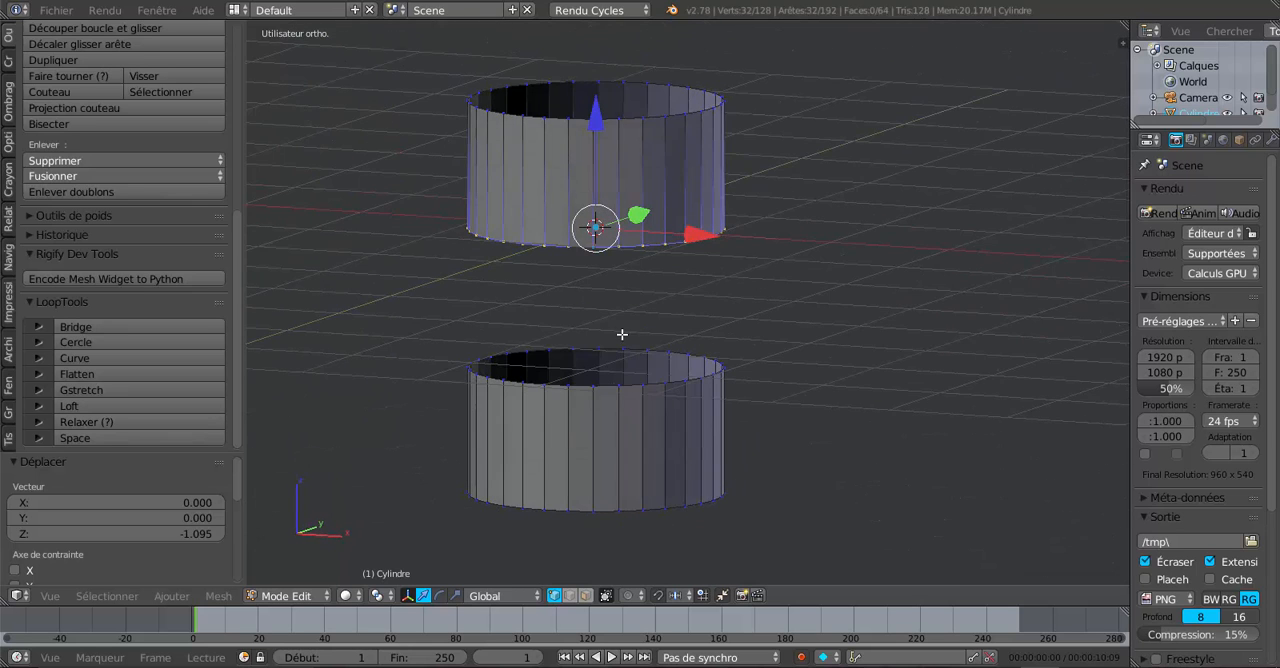
mouse_move(623, 337)
middle_down()
mouse_move(514, 246)
mouse_move(623, 340)
middle_up()
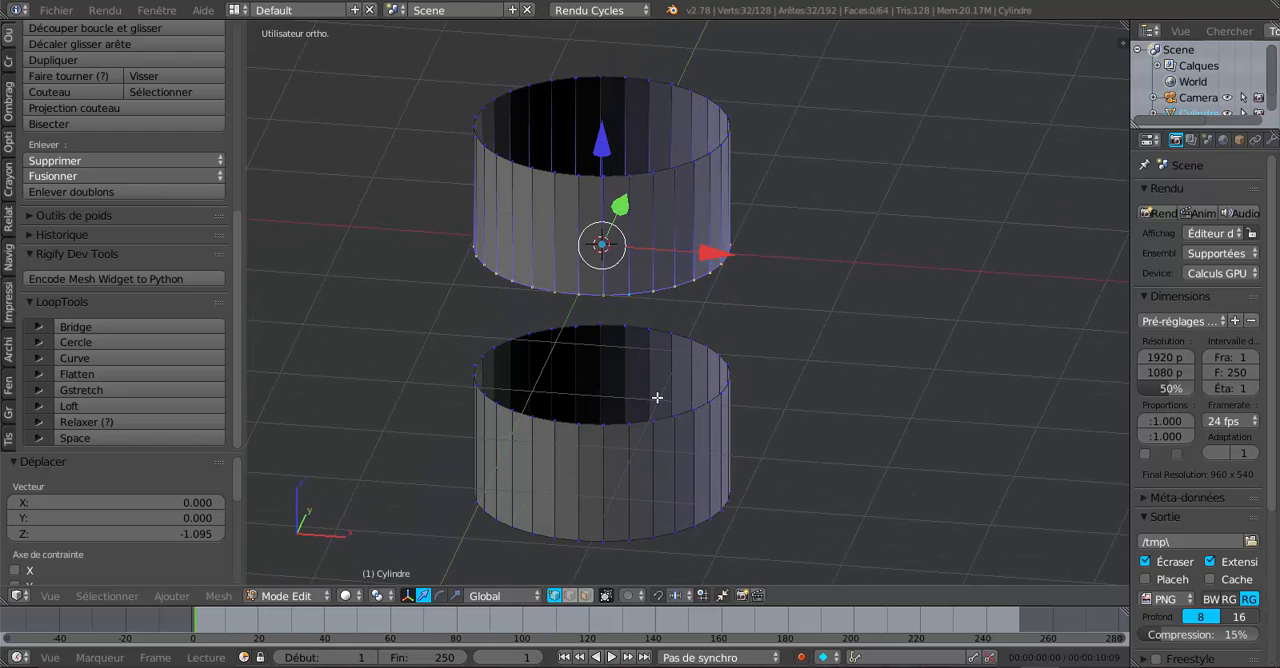
scroll(663, 477, up, 1)
alt+shift+right_click(660, 443)
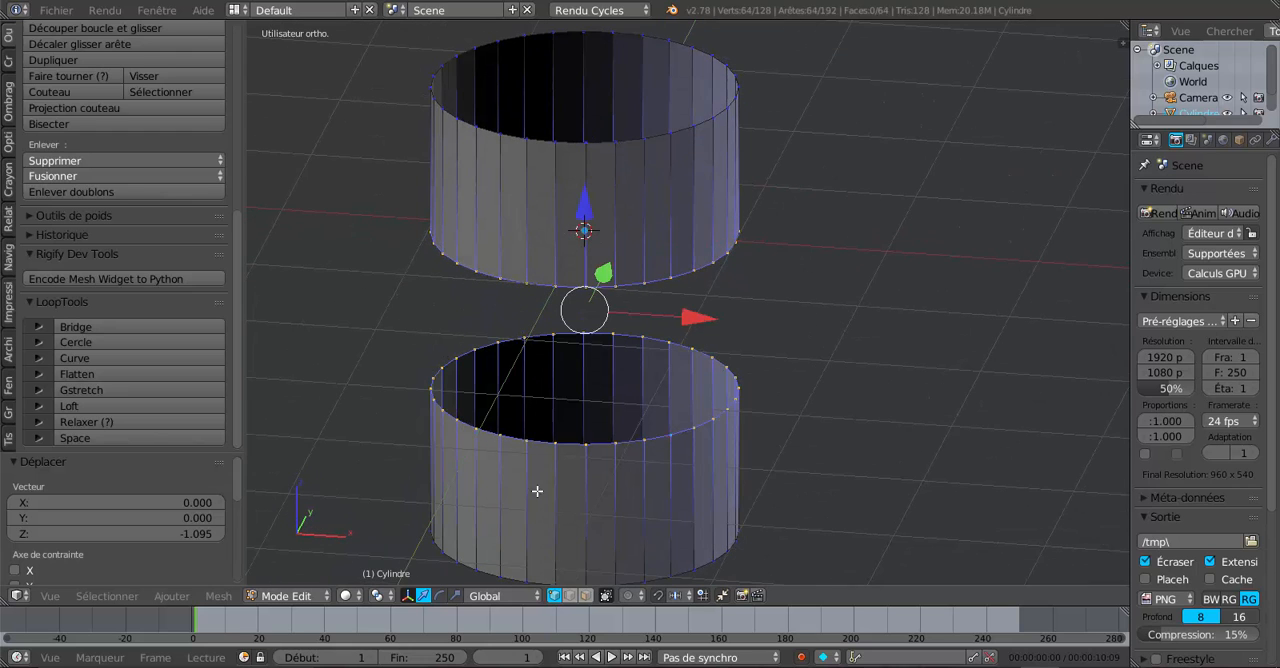
middle_drag(647, 349, 690, 334)
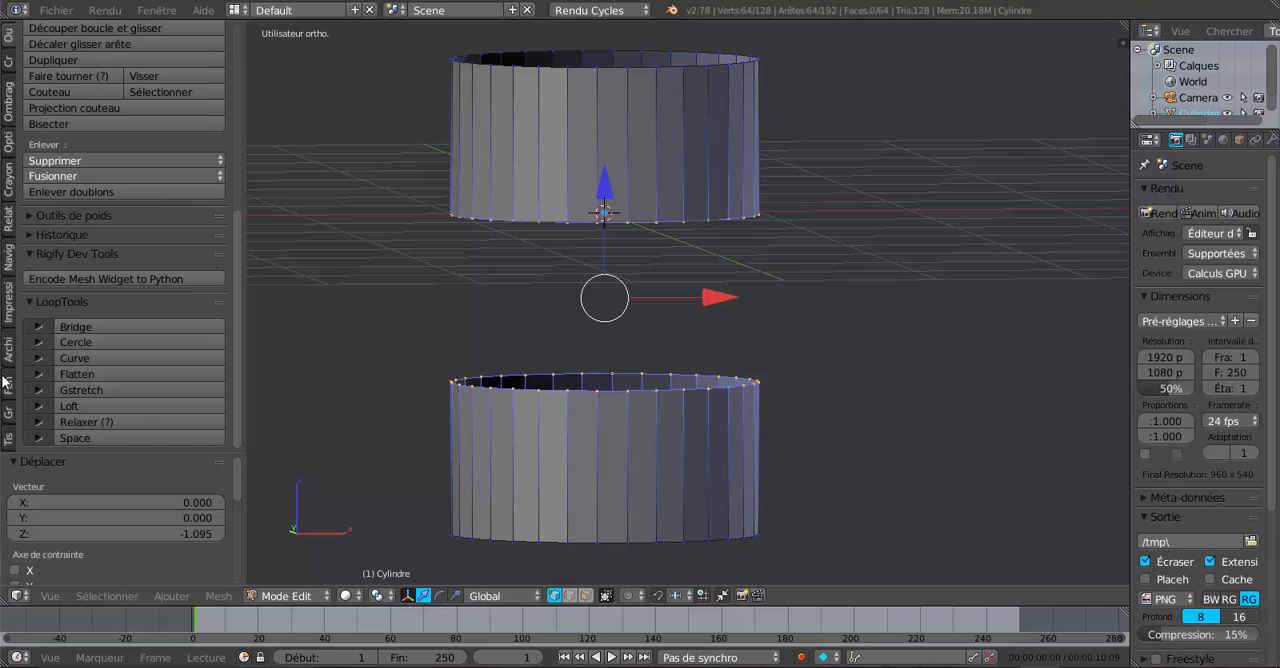
- Bridge the two selected edge loops with LoopTools, inspect the new faces all around and reveal the full Bridge options
click(93, 328)
middle_drag(508, 328, 713, 408)
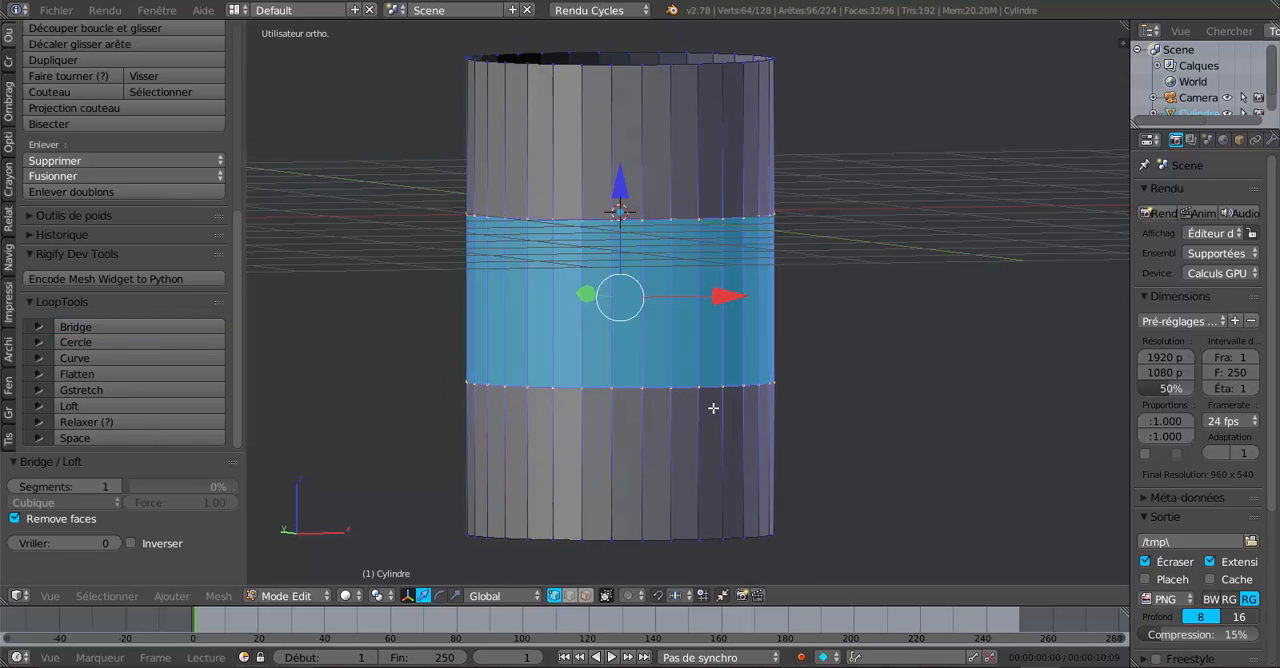
middle_drag(709, 320, 703, 349)
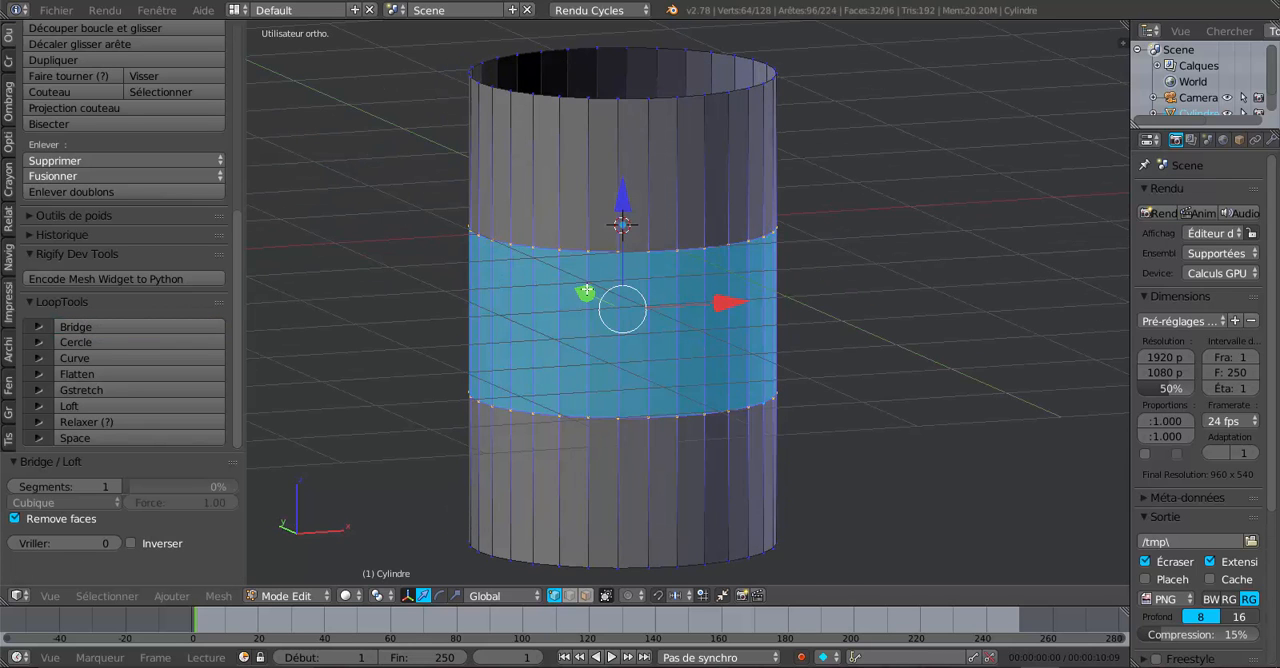
middle_drag(1024, 477, 792, 353)
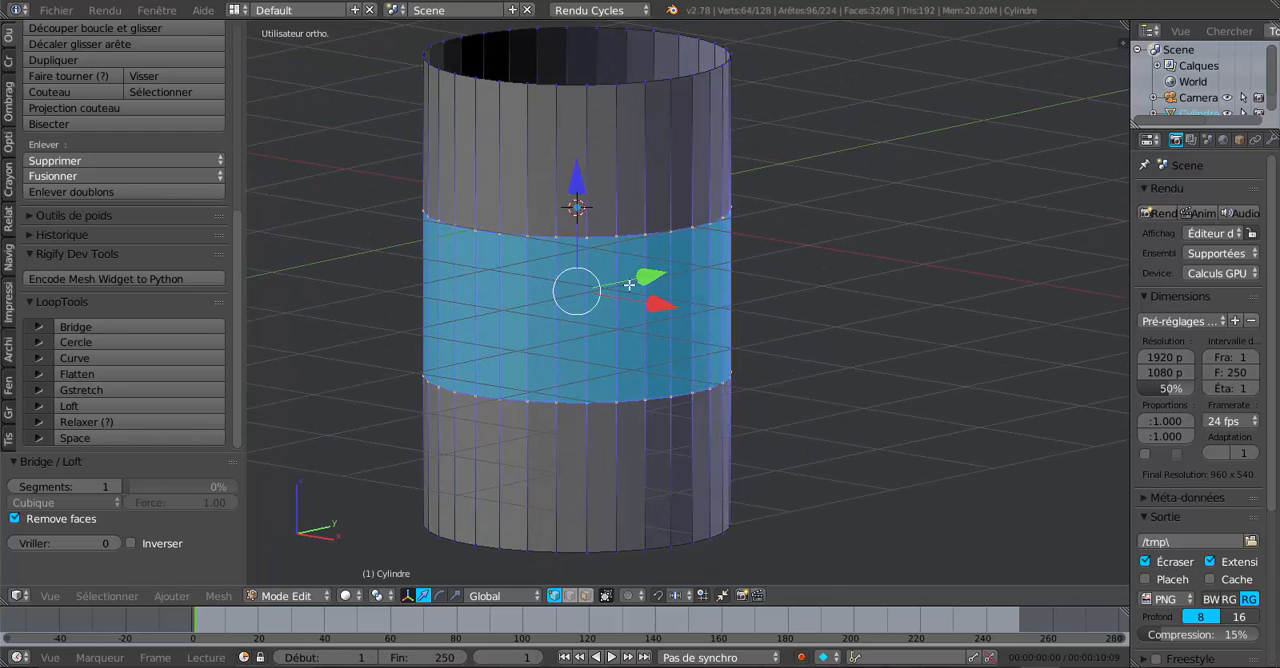
middle_drag(619, 396, 404, 402)
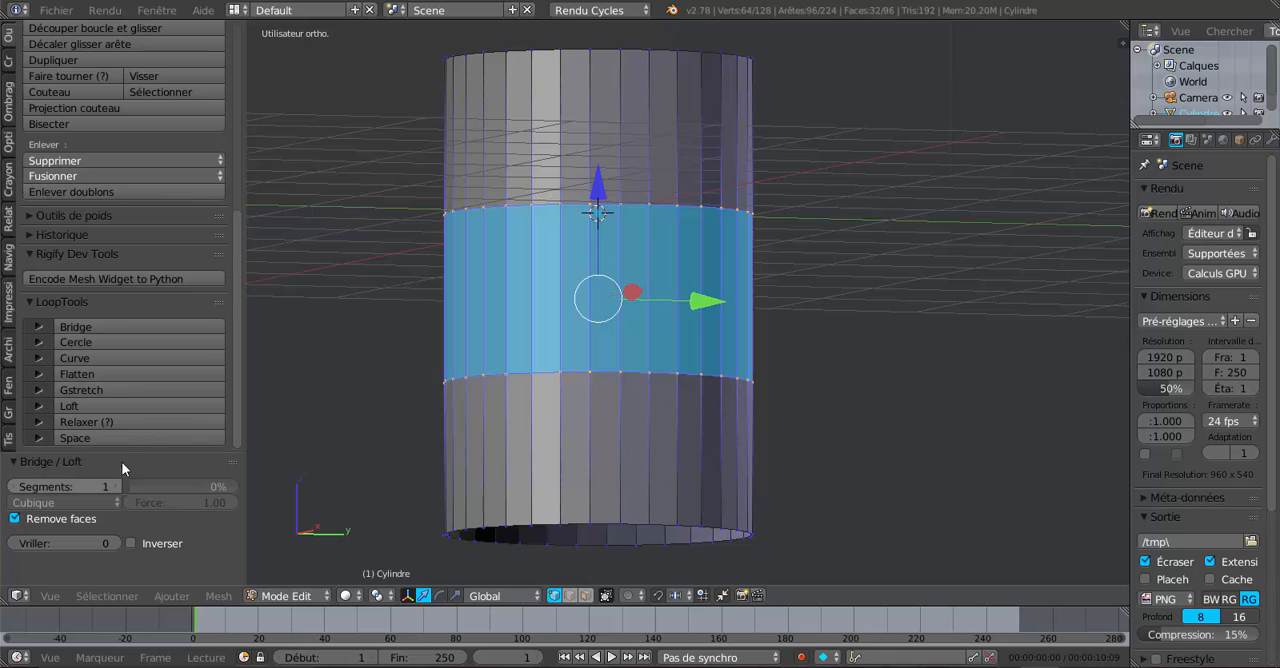
drag(124, 449, 129, 291)
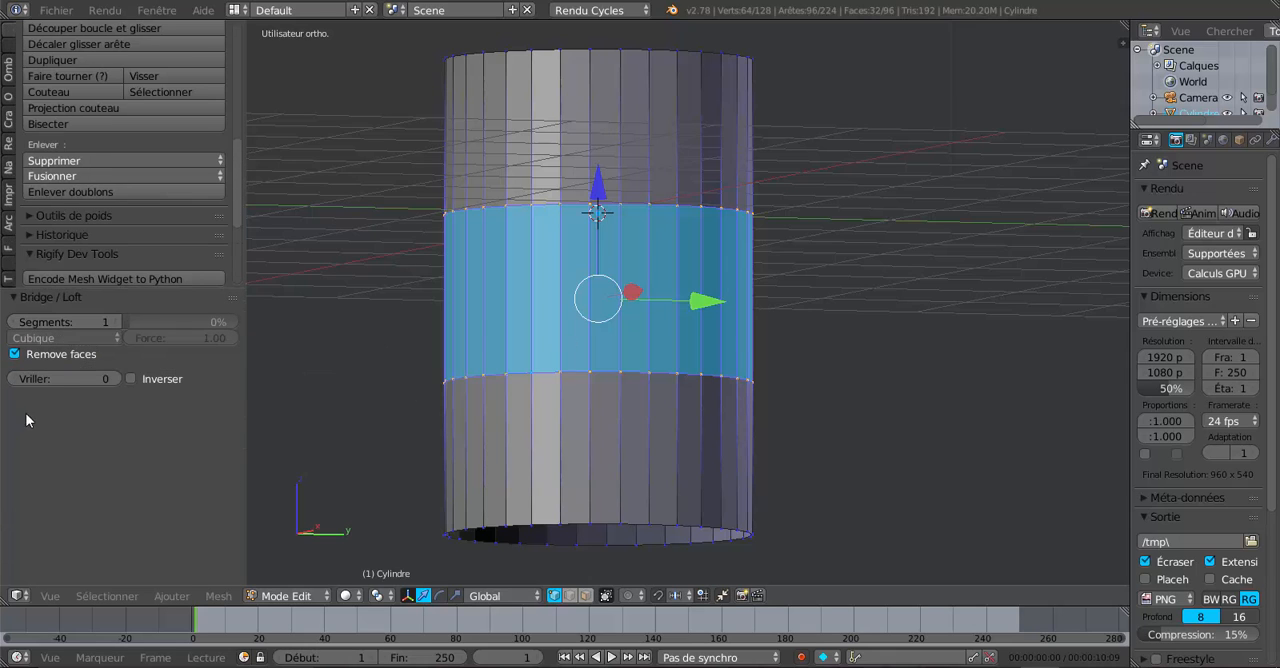
- Try Bridge twist values of 1 and -2, reset the twist to 0, and toggle the Inverser option on and back off
click(115, 377)
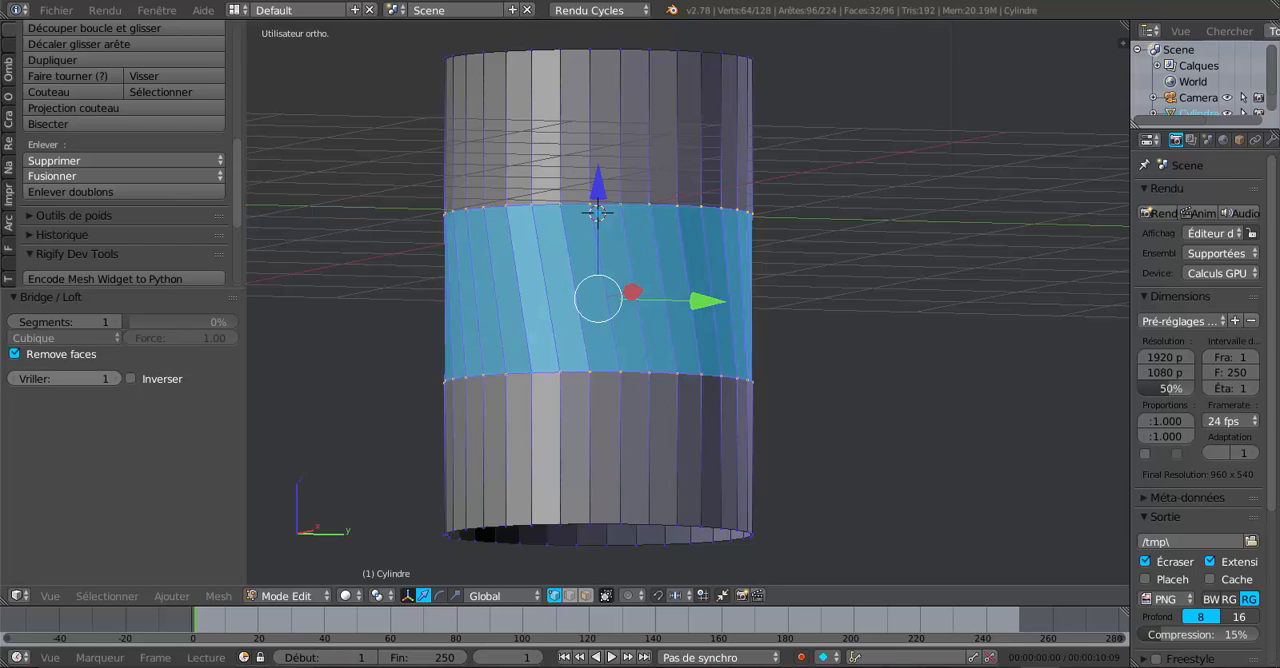
click(14, 379)
click(114, 378)
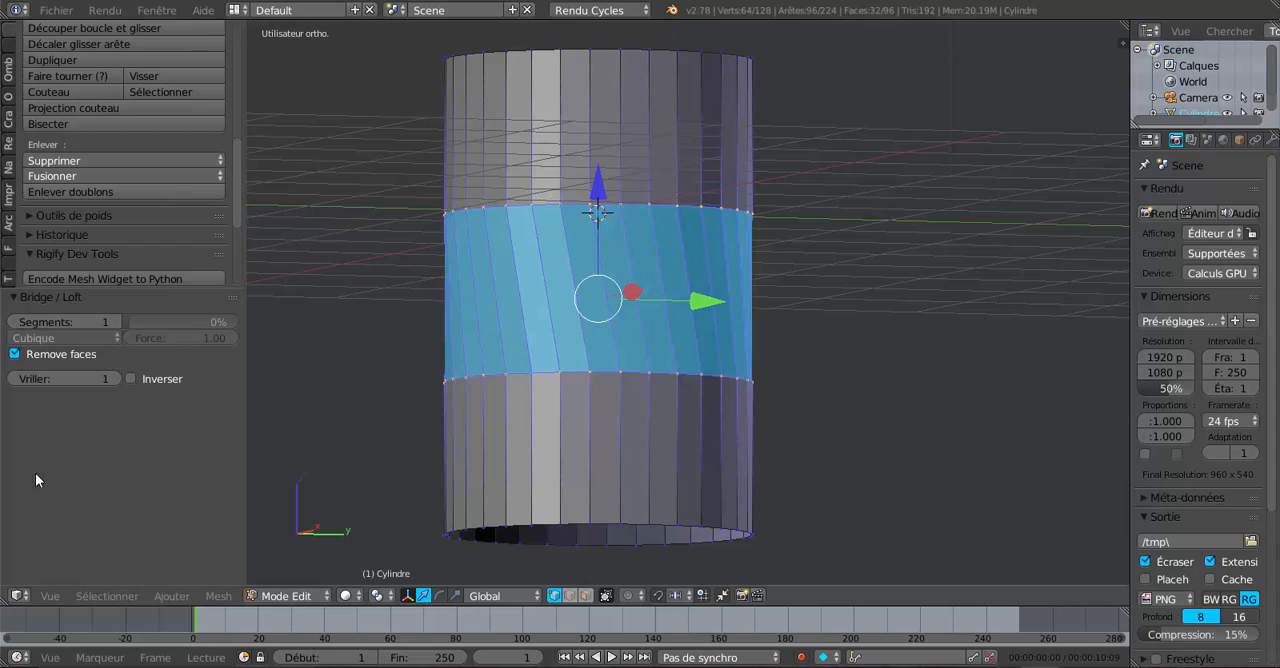
click(14, 379)
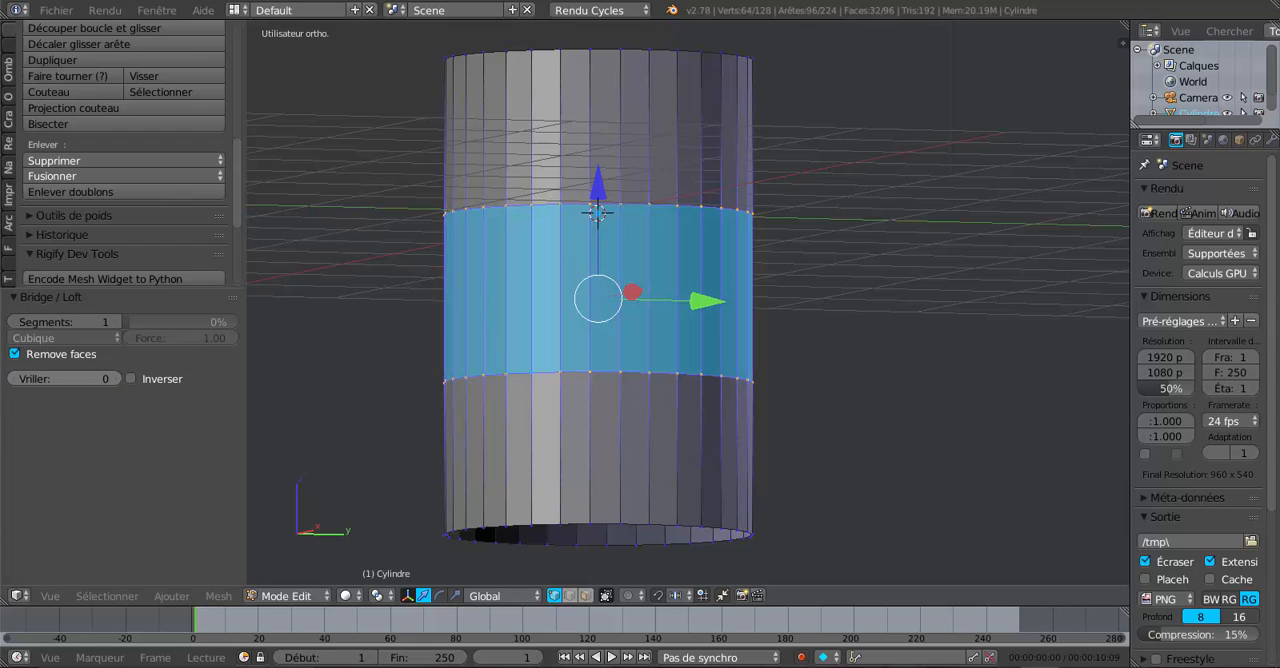
double_click(14, 379)
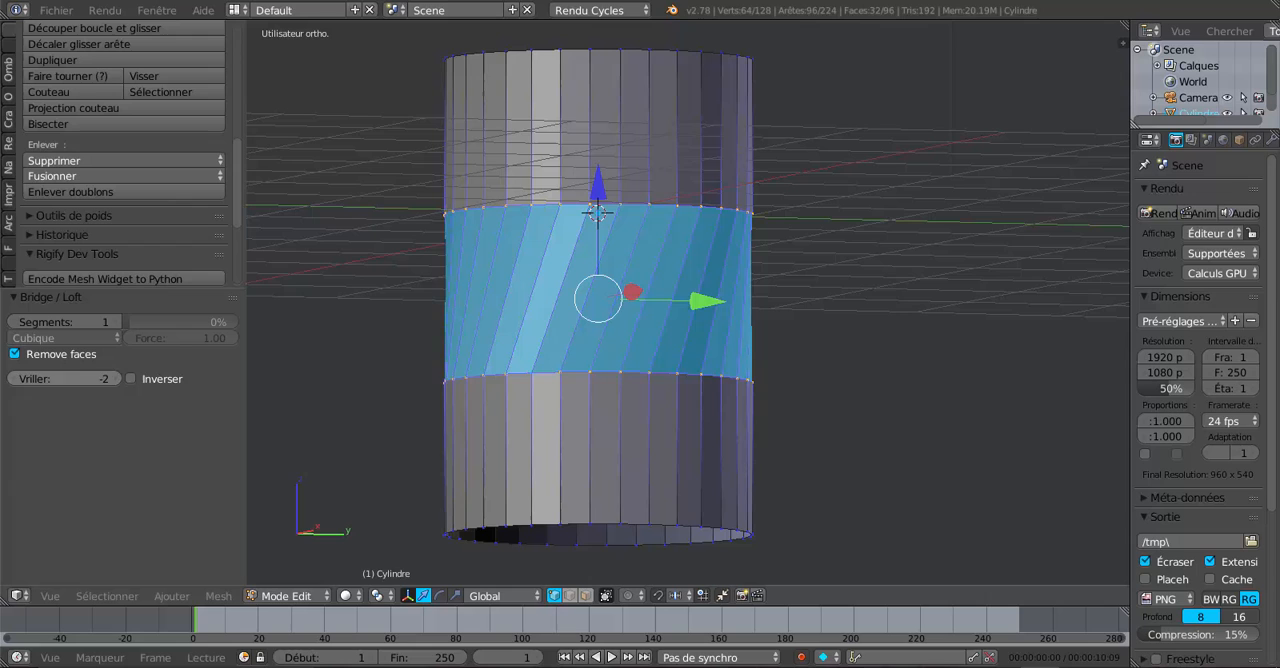
double_click(115, 379)
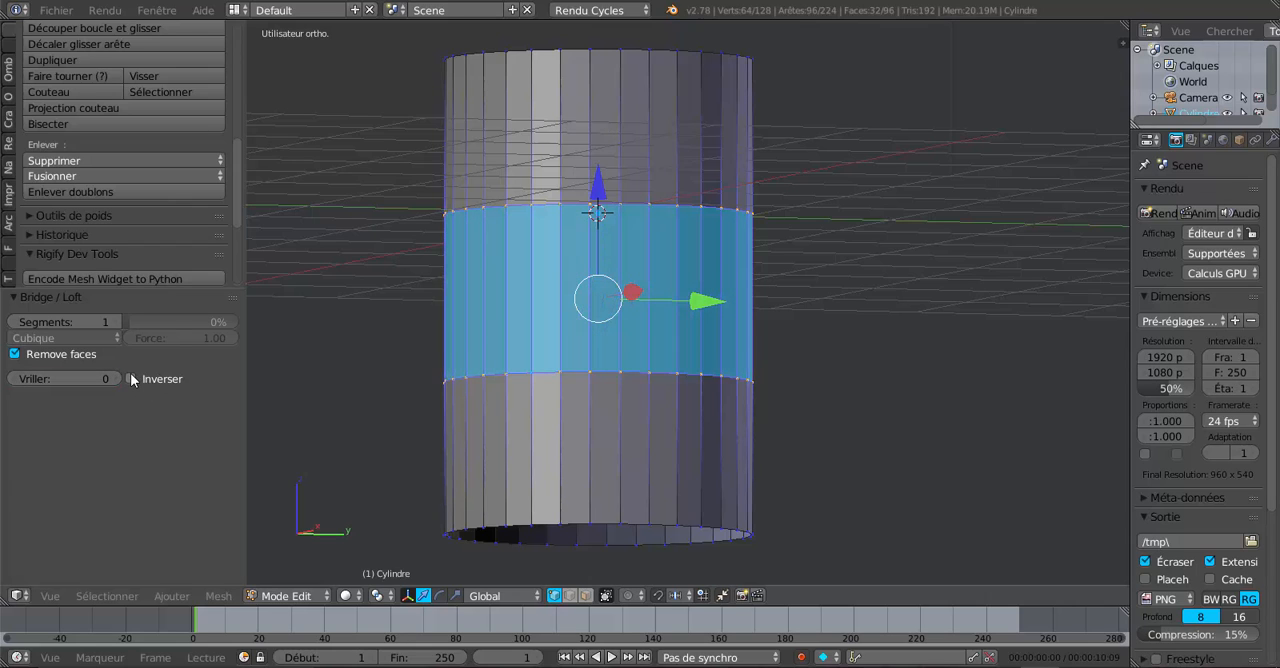
click(130, 379)
click(131, 379)
- Select the edge loop along the upper border of the bridged band and dissolve its edges
middle_drag(723, 349, 682, 363)
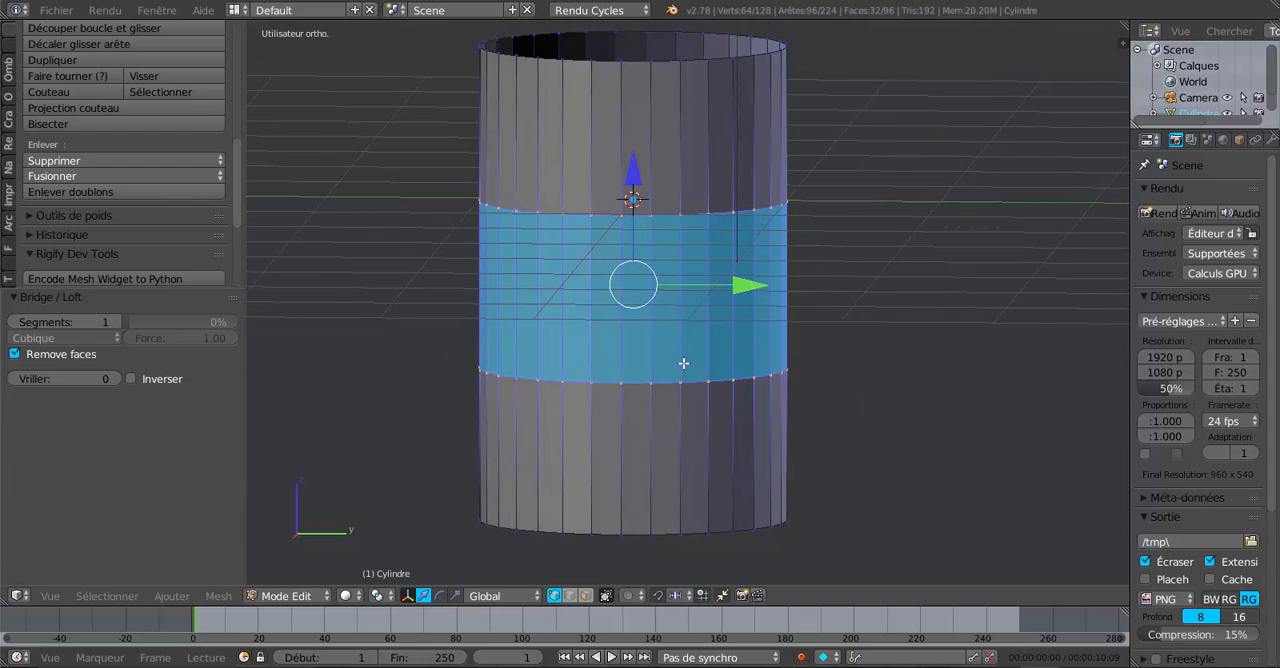
scroll(683, 363, up, 2)
alt+right_click(669, 195)
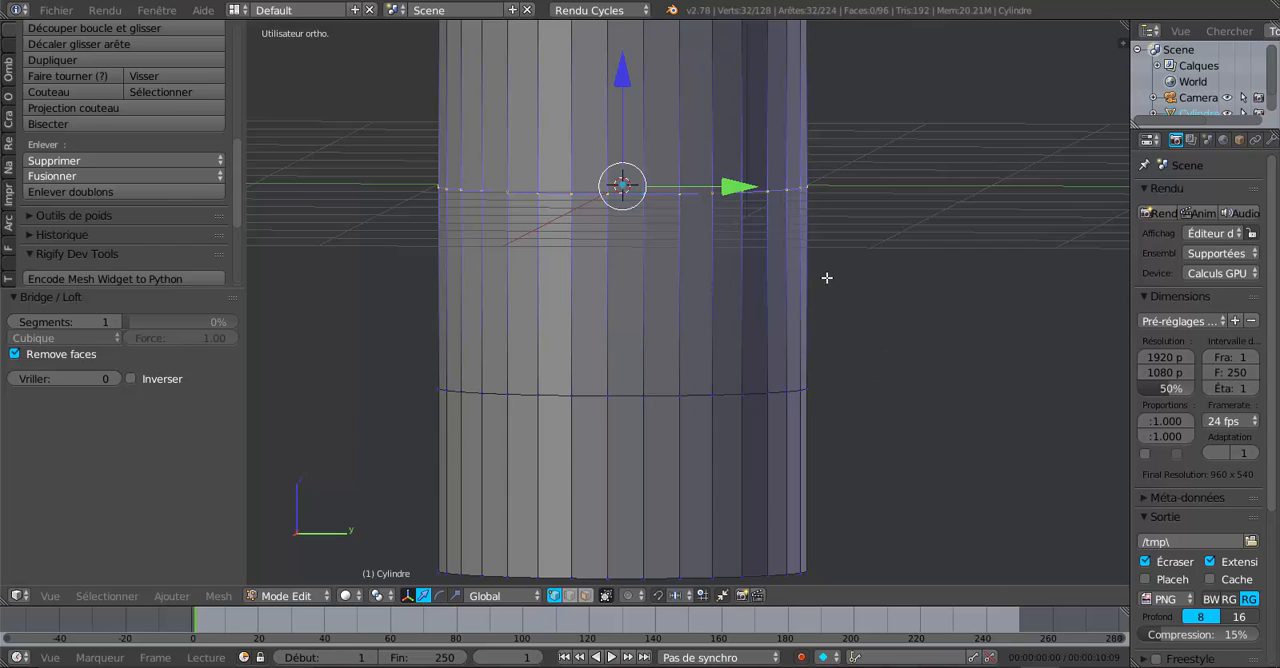
key(x)
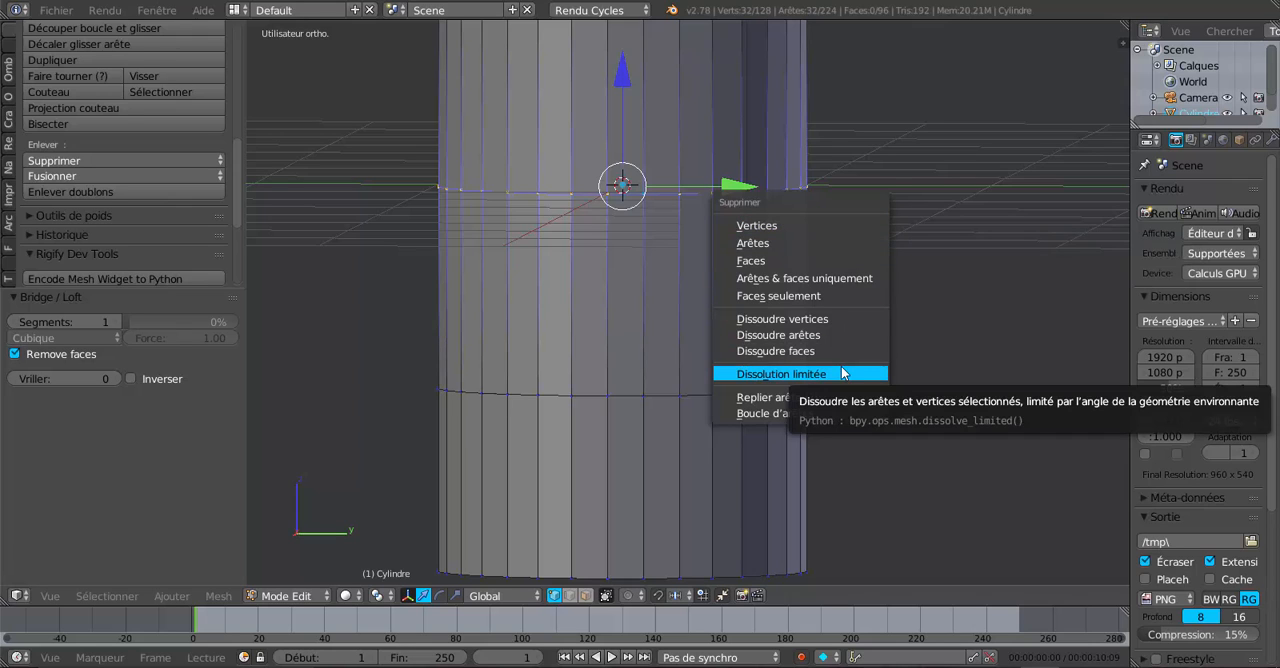
click(834, 336)
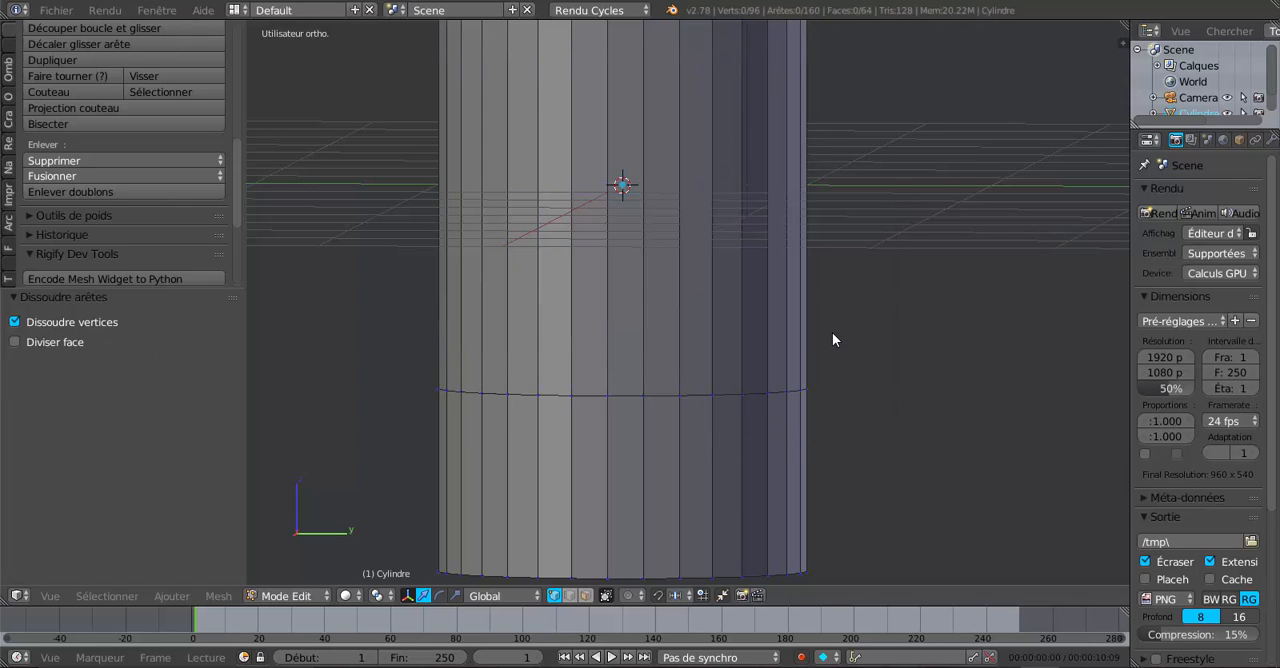
- Dissolve the remaining edge loop at the band's lower border and inspect the plain open cylinder from above and below
alt+right_click(664, 394)
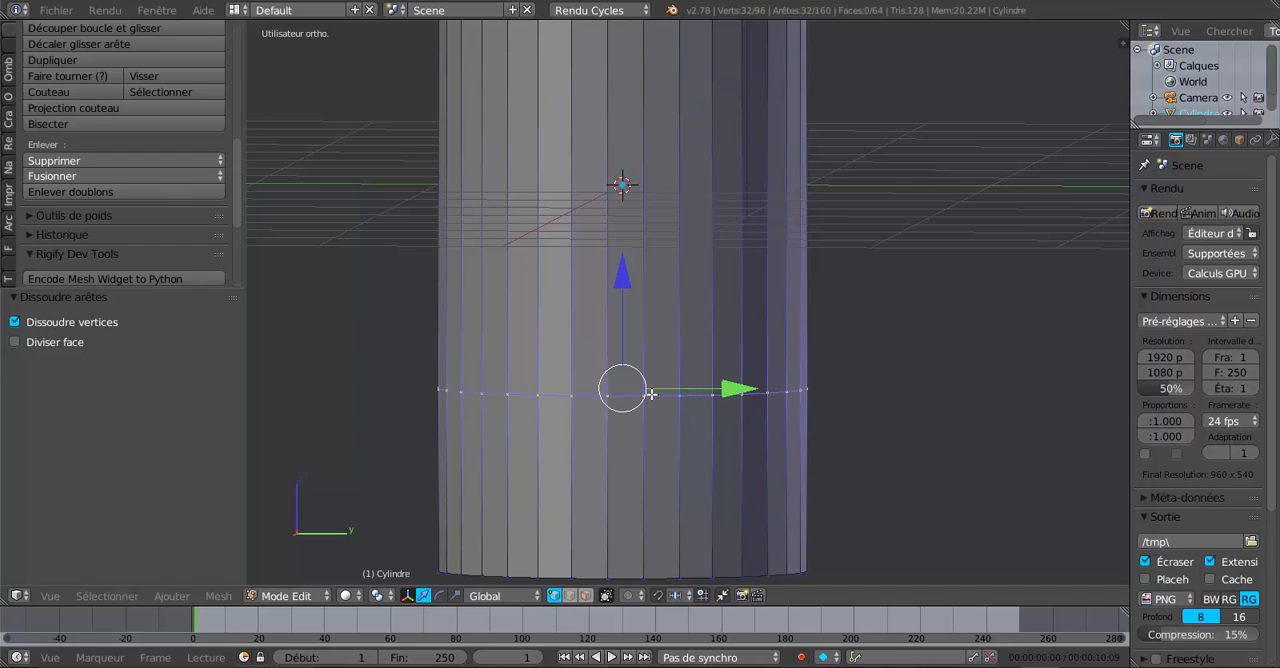
key(x)
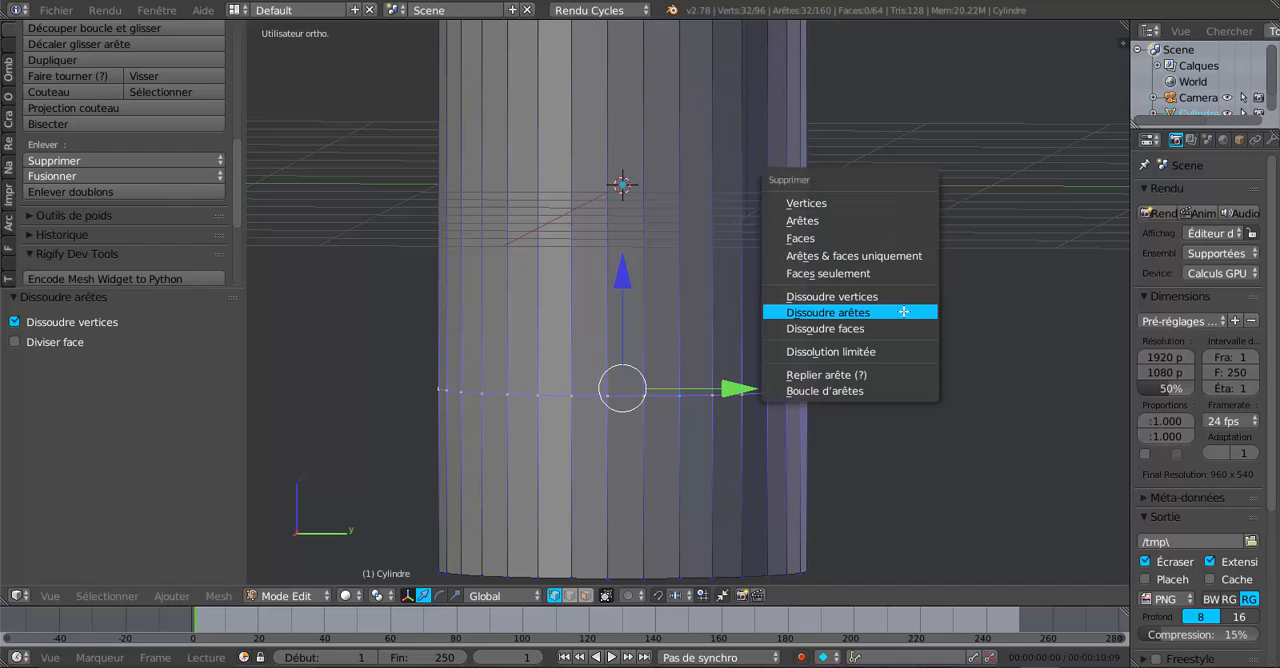
click(900, 313)
scroll(880, 310, down, 5)
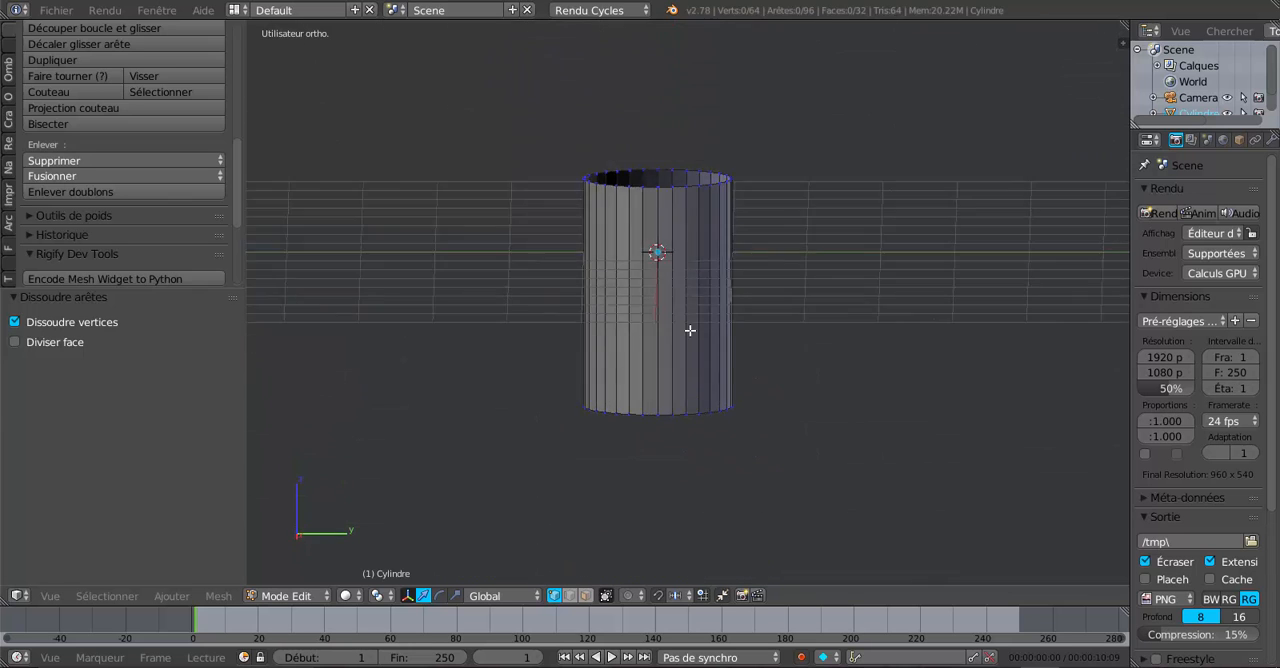
middle_drag(690, 330, 643, 380)
scroll(664, 329, up, 3)
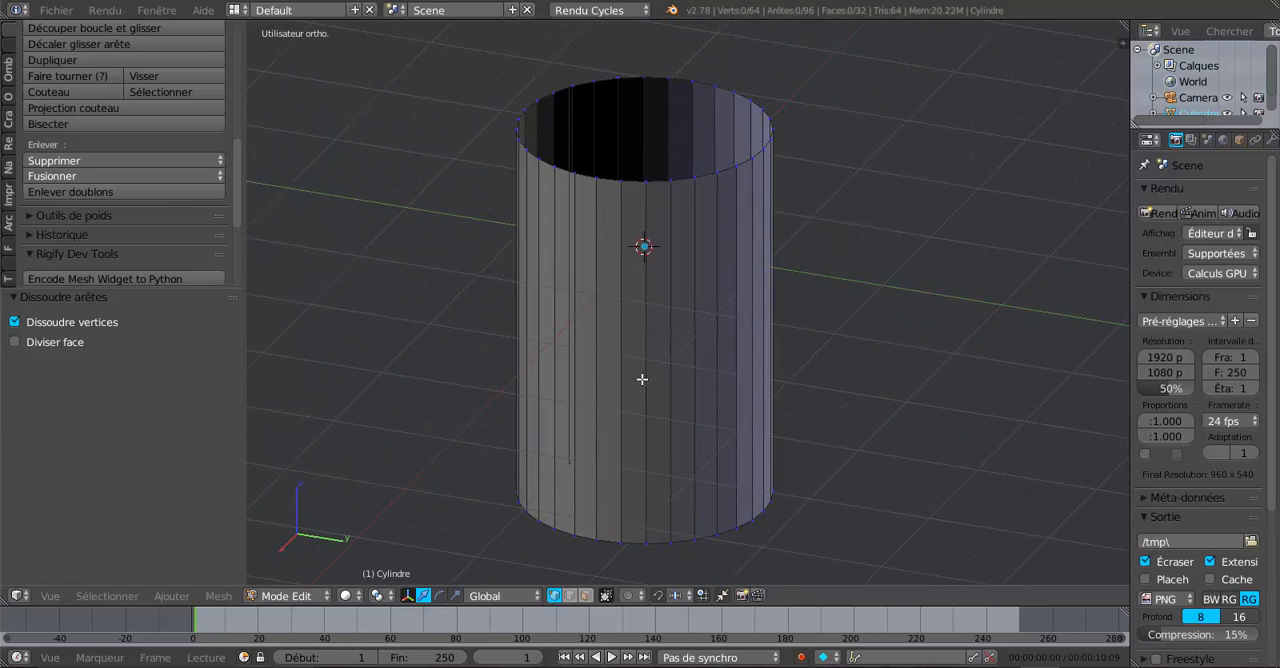
middle_drag(936, 431, 970, 386)
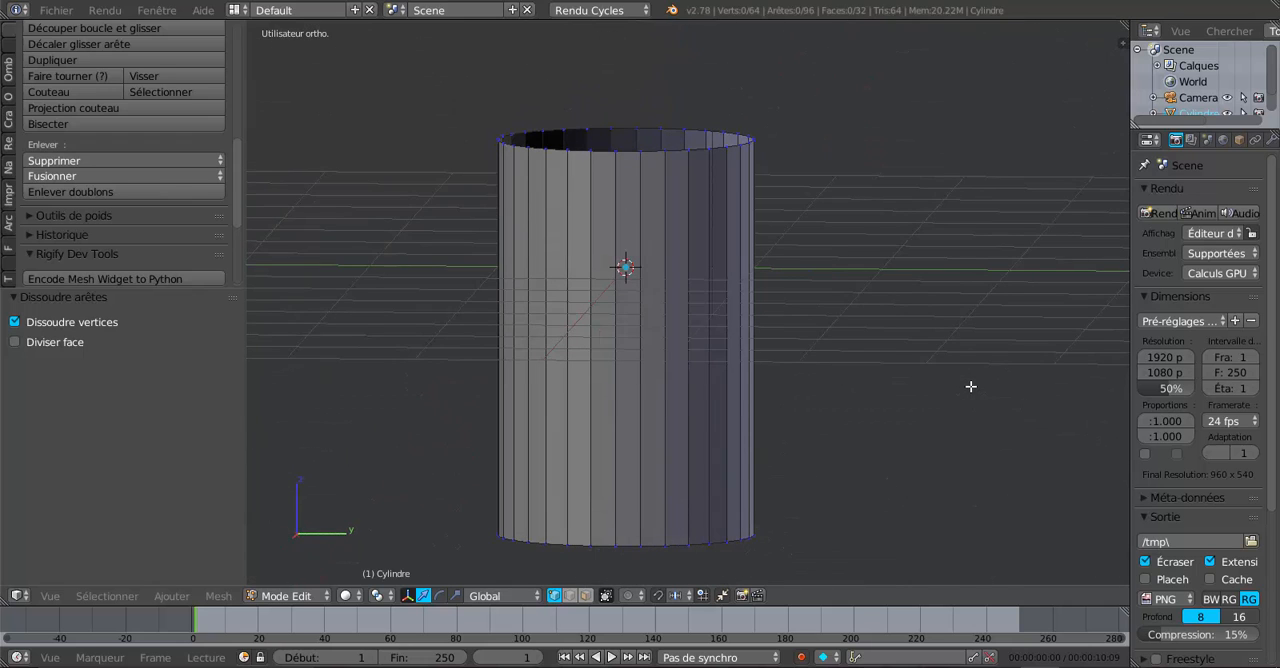
mouse_move(863, 406)
middle_down()
mouse_move(871, 392)
mouse_move(876, 417)
middle_up()
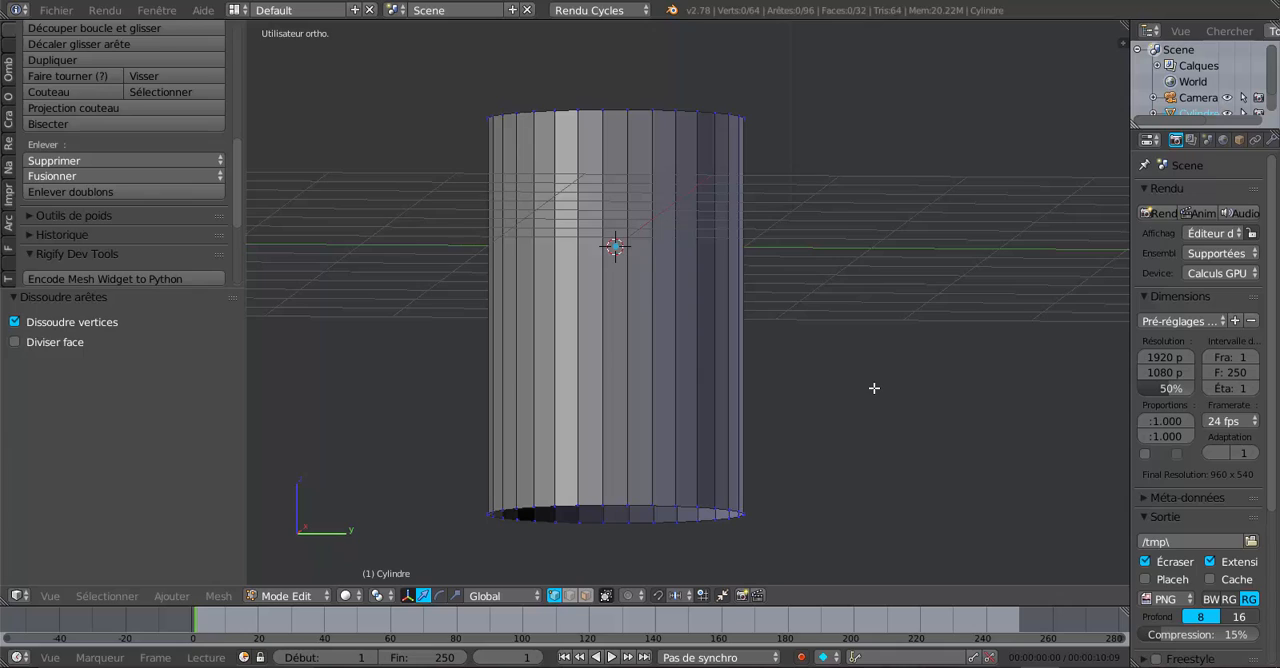